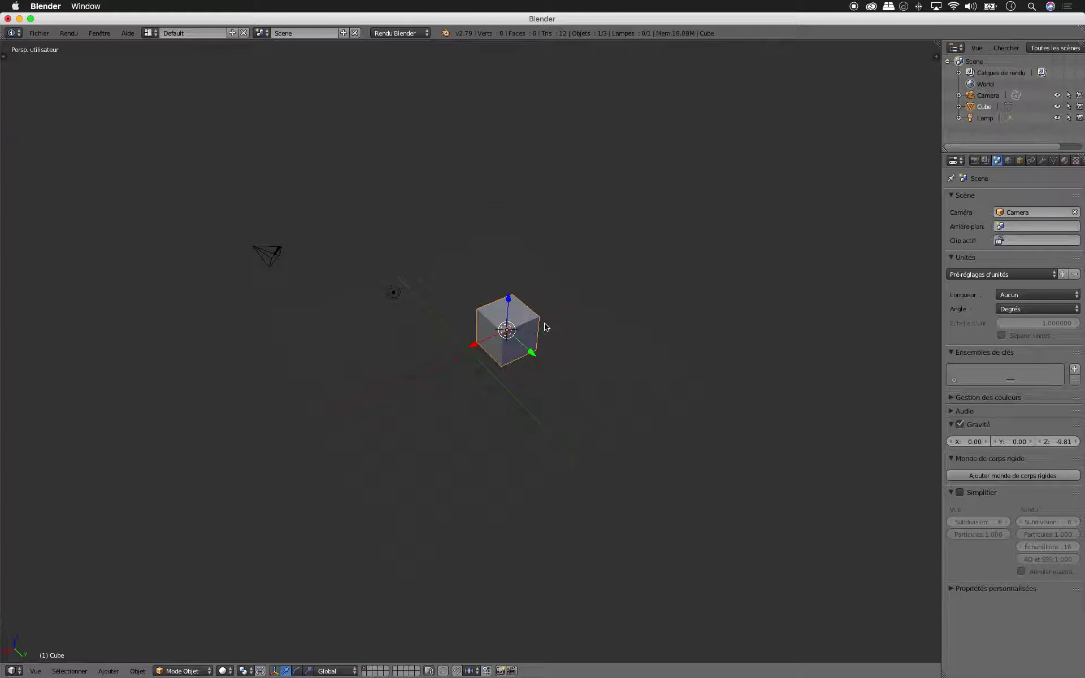
Add a UV sphere at the 3D cursor and move it along the X axis to stand clear of the cube
key(shift+a)
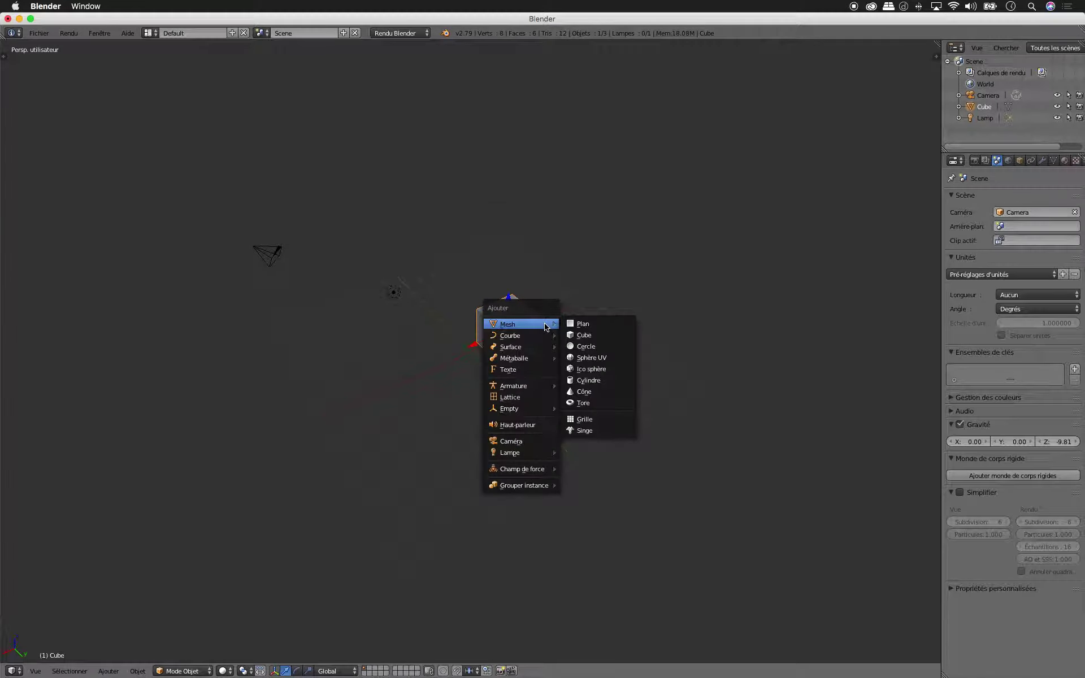
mouse_move(541, 324)
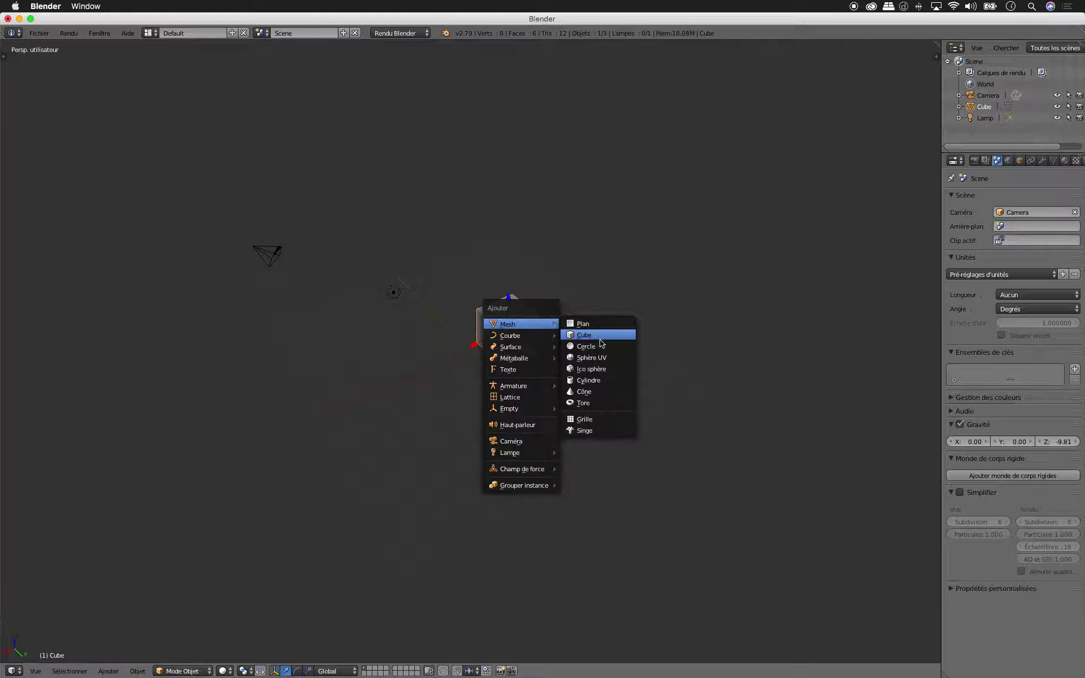
click(591, 358)
key(g)
key(x)
click(389, 373)
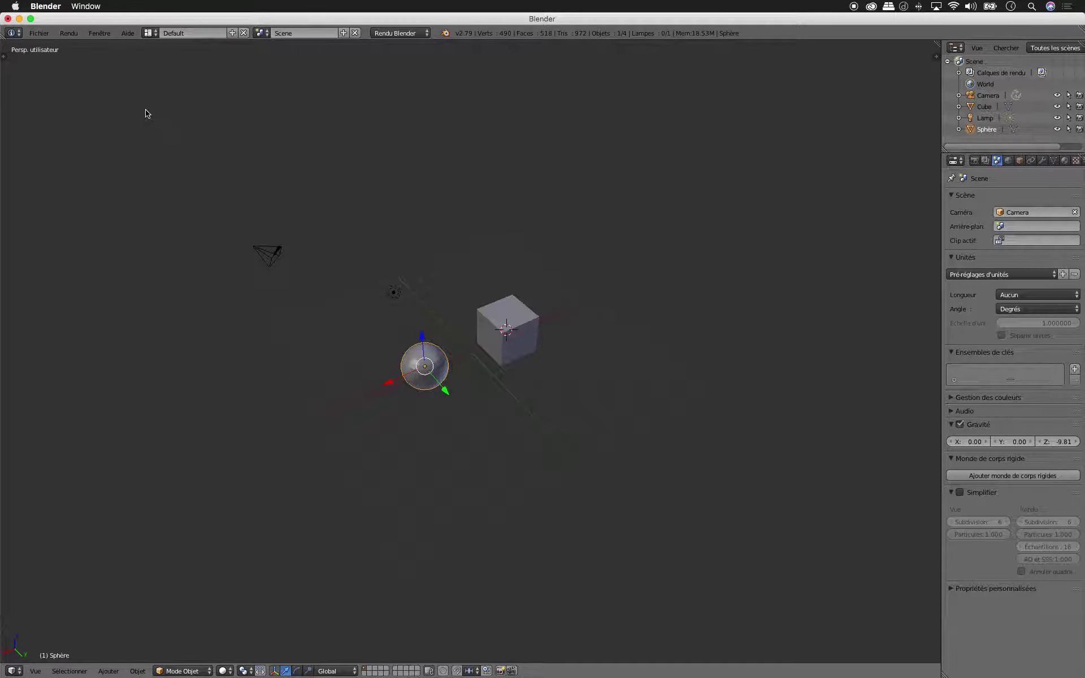
Save the scene containing the cube and sphere as the startup file
click(43, 33)
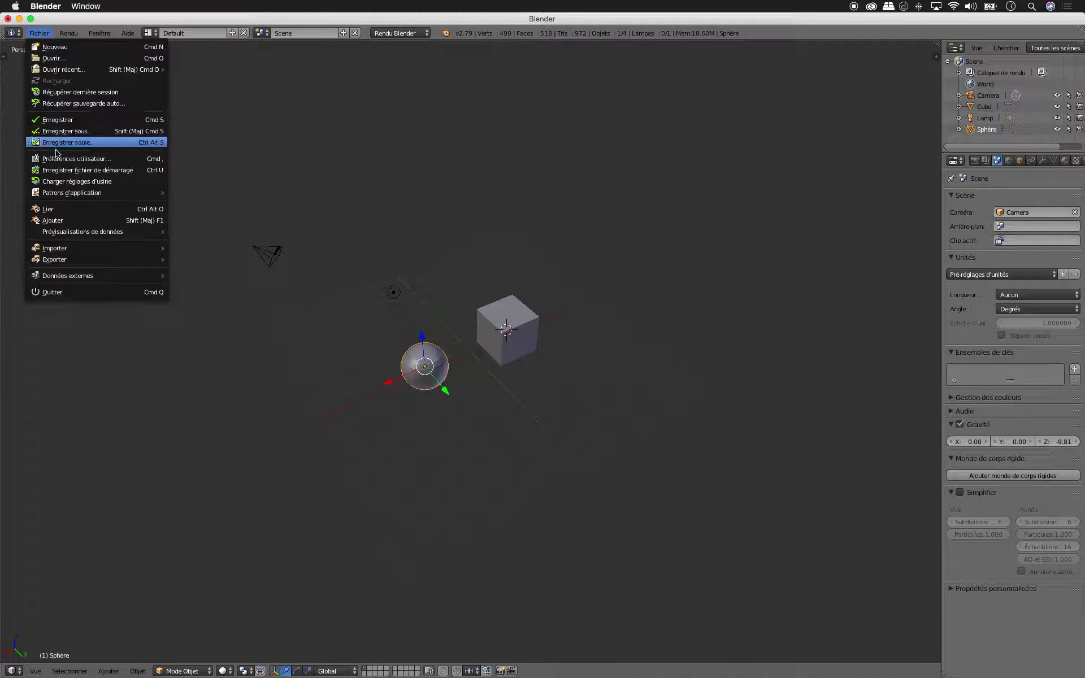
click(75, 170)
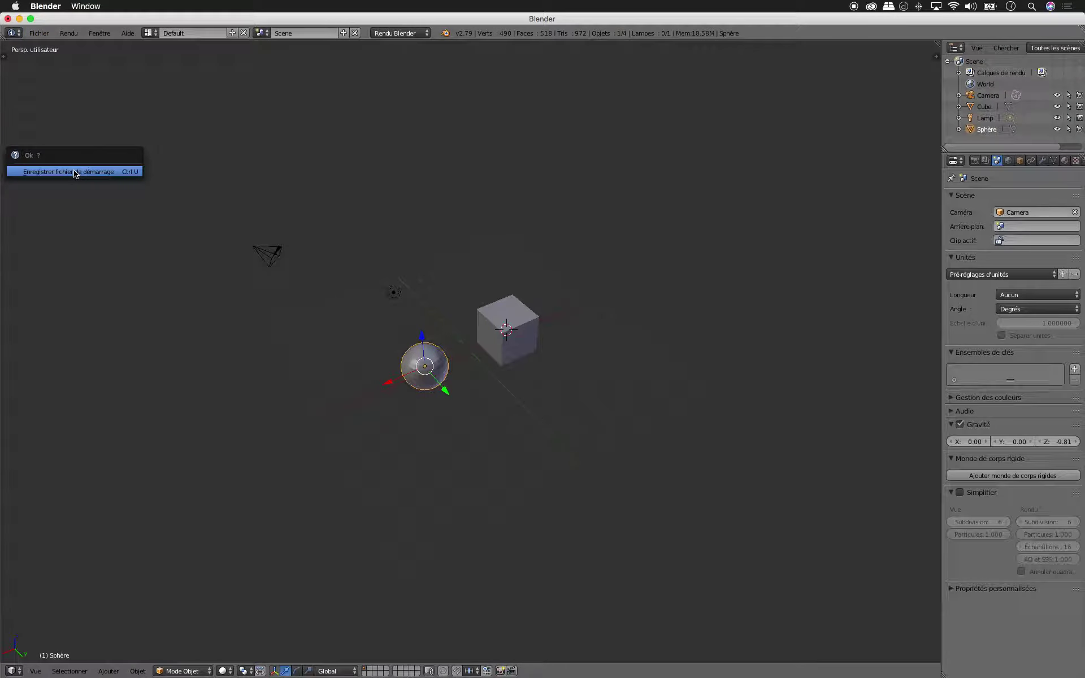
click(75, 172)
Quit Blender without saving the changes, relaunch it and dismiss the splash screen to check the startup scene
key(super+q)
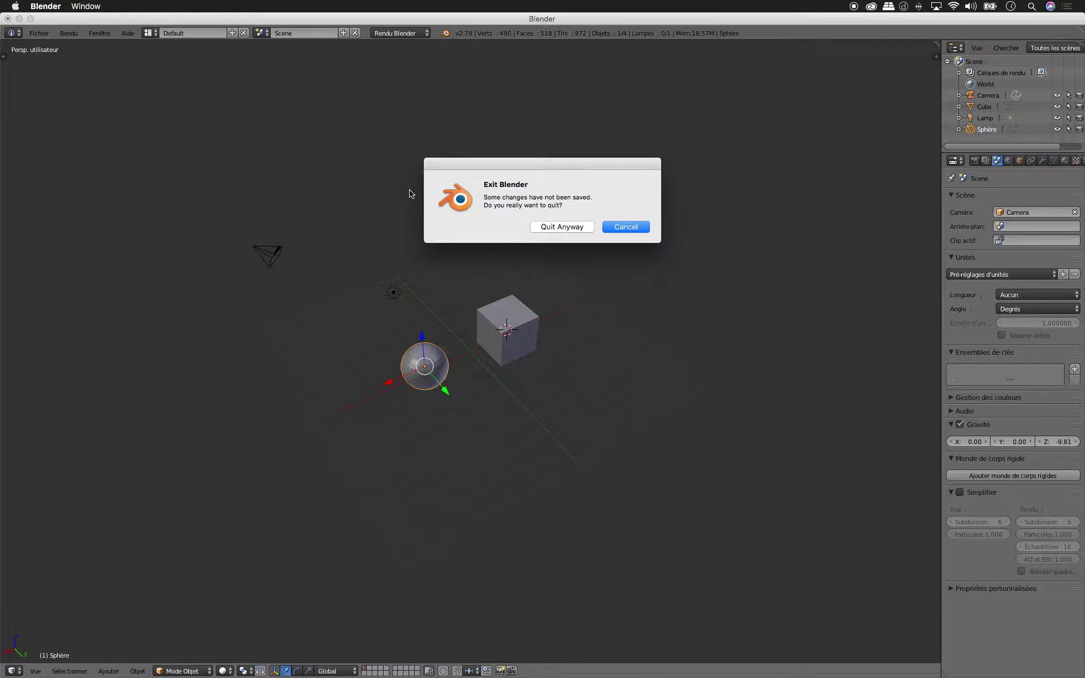
click(570, 226)
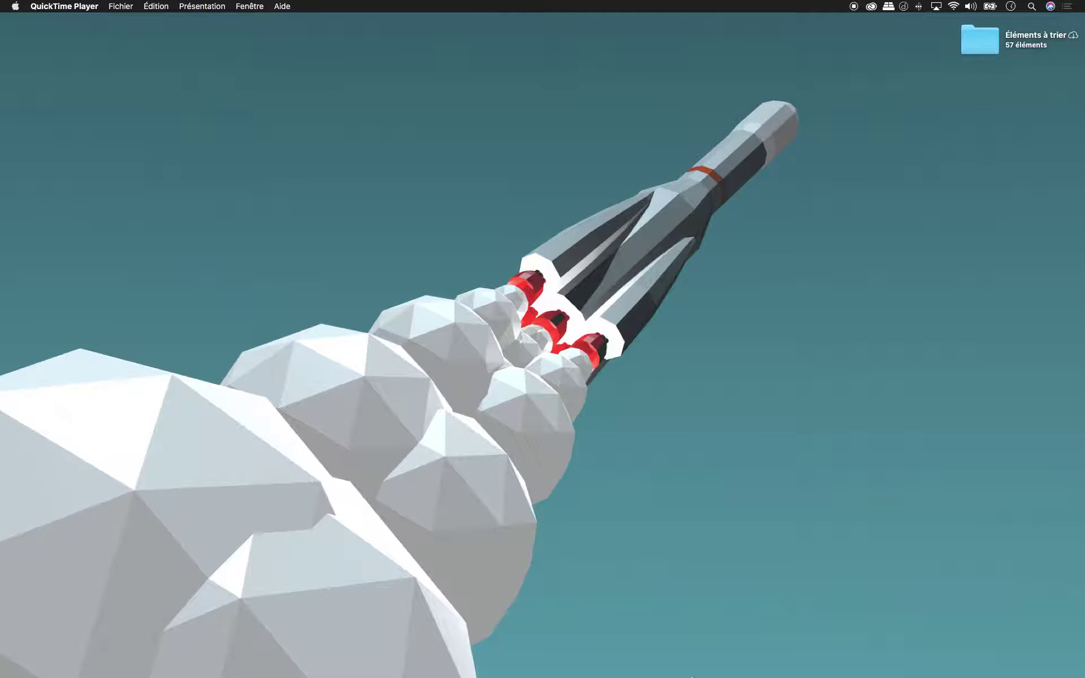
mouse_move(691, 676)
click(587, 667)
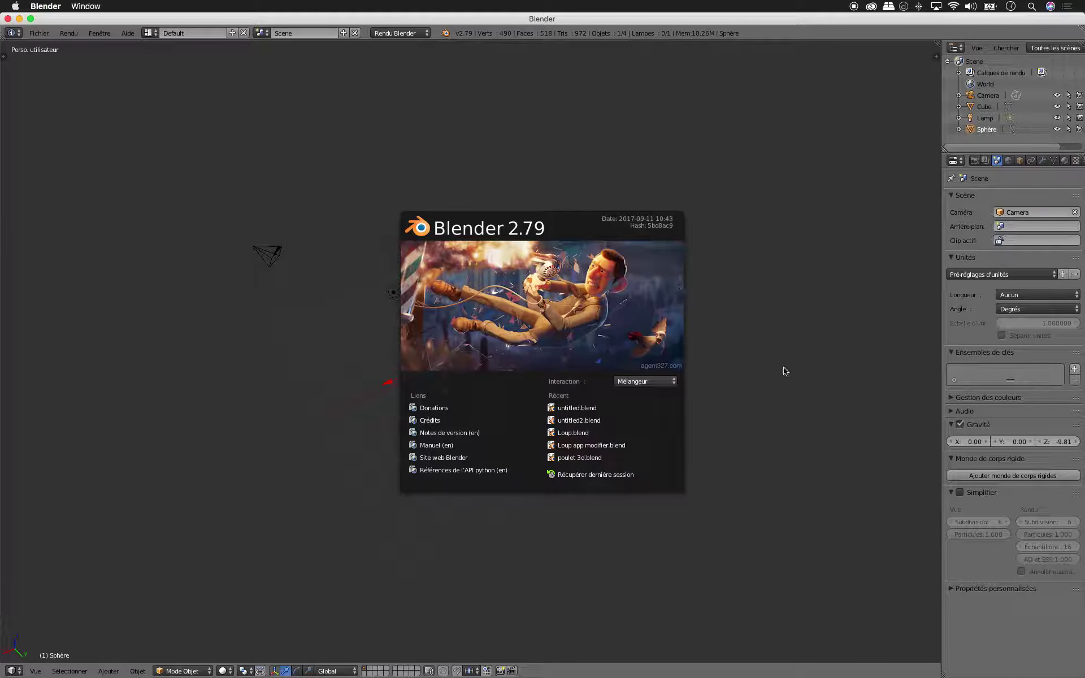
click(786, 371)
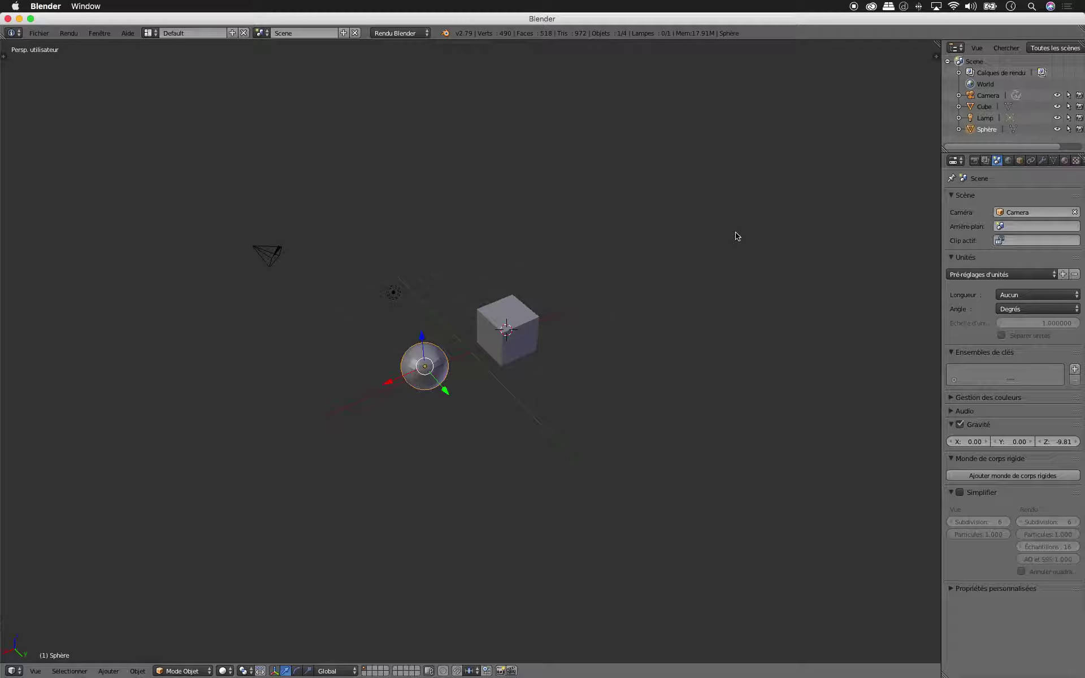
Delete the sphere and the cube, leaving only the camera and the lamp in the scene
right_click(985, 130)
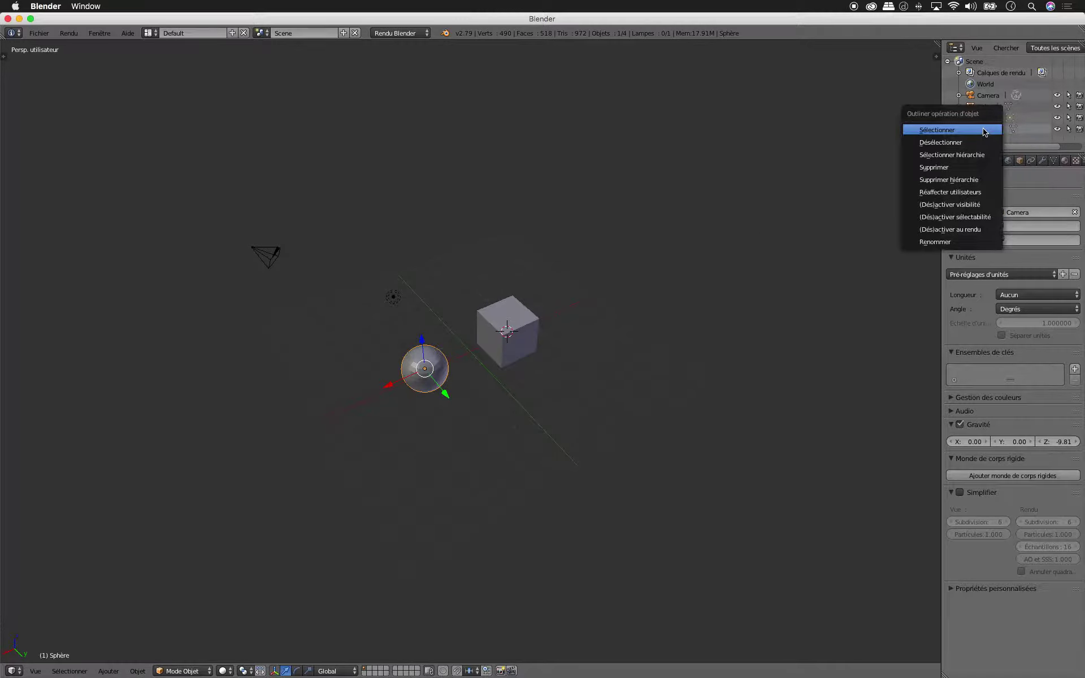
click(979, 167)
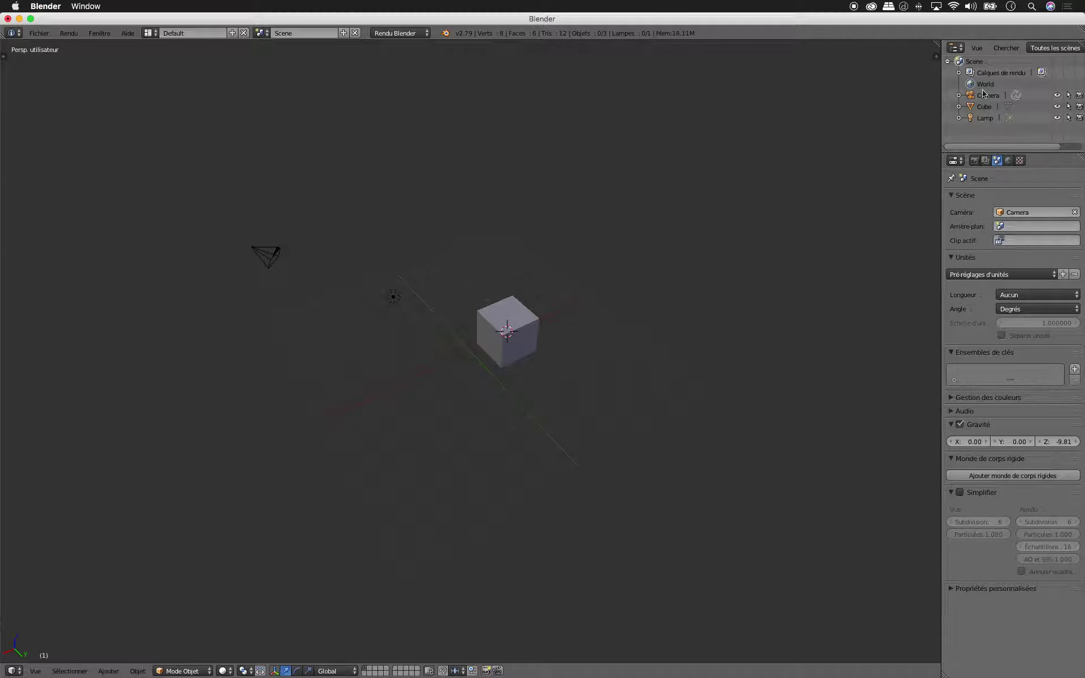
right_click(983, 106)
click(980, 106)
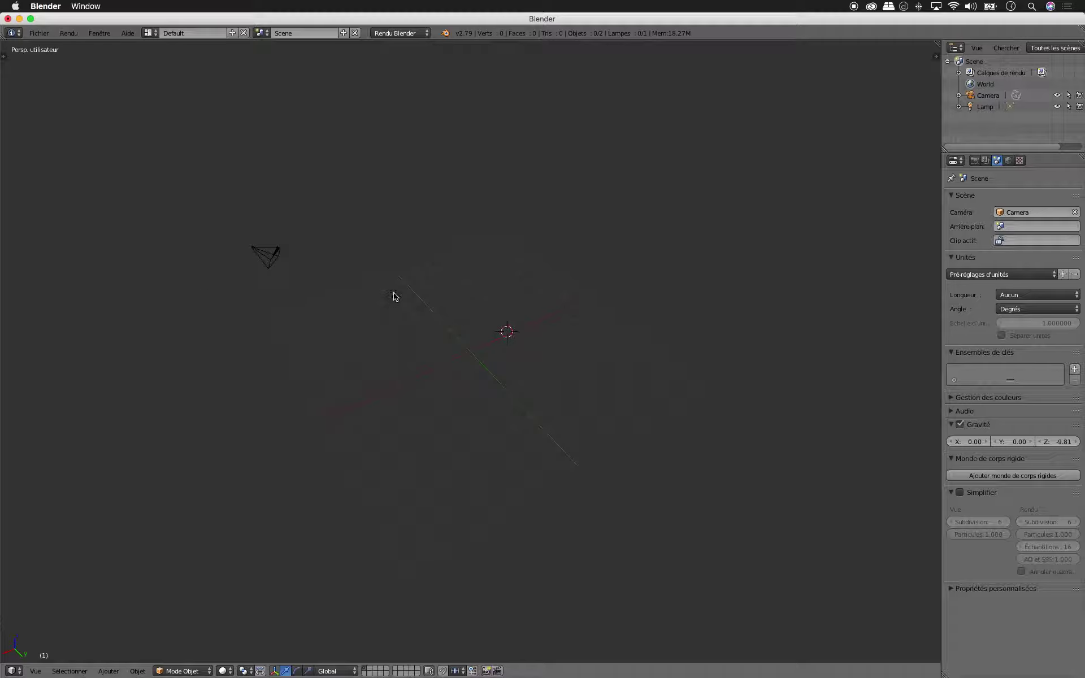
Save the scene without any mesh objects as the startup file
click(39, 34)
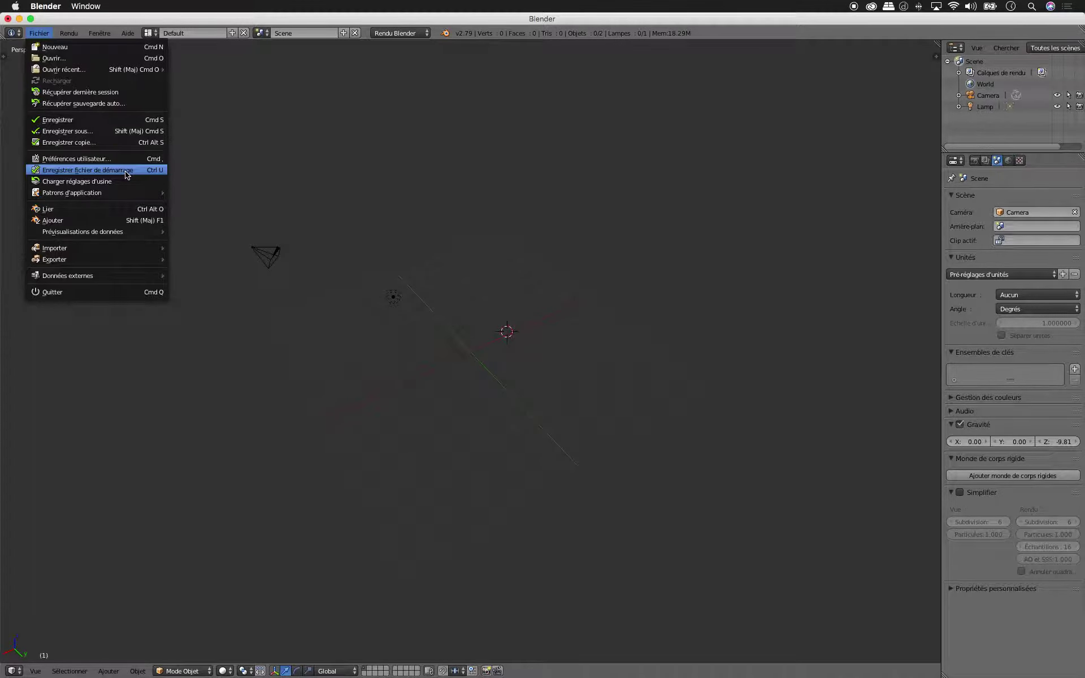
click(39, 32)
click(94, 168)
click(94, 169)
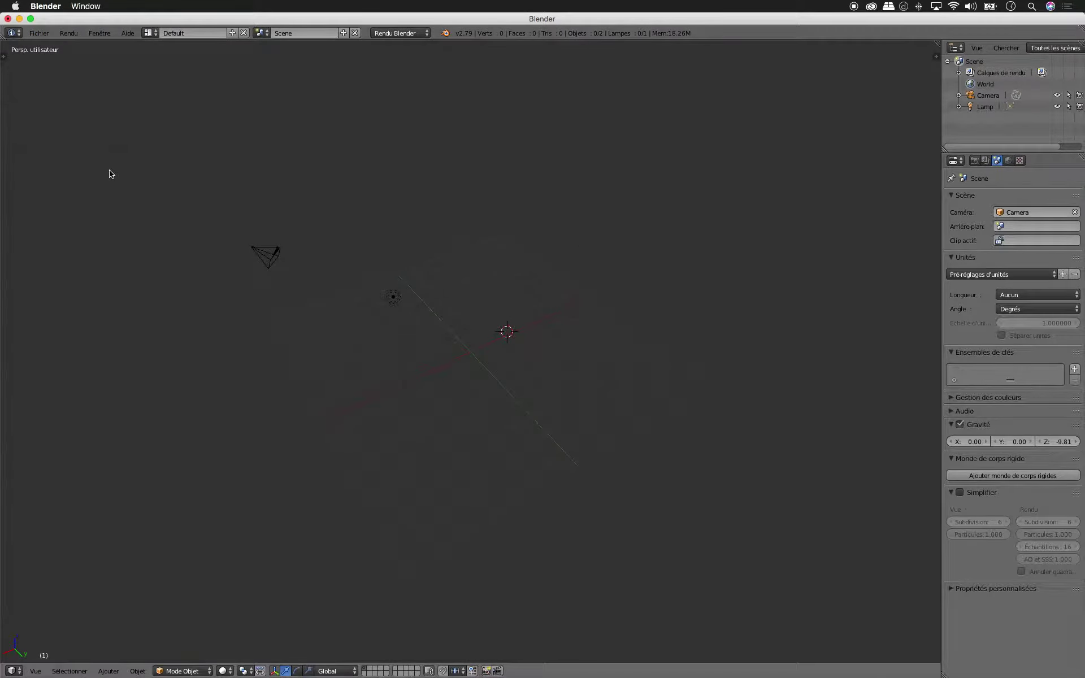
Examine the empty scene in perspective and orthographic projection, and split the 3D view into a quad view
scroll(420, 309, up, 2)
scroll(484, 339, up, 3)
scroll(484, 341, down, 3)
scroll(484, 342, right, 2)
key(KP_5)
key(KP_5)
key(ctrl+alt+q)
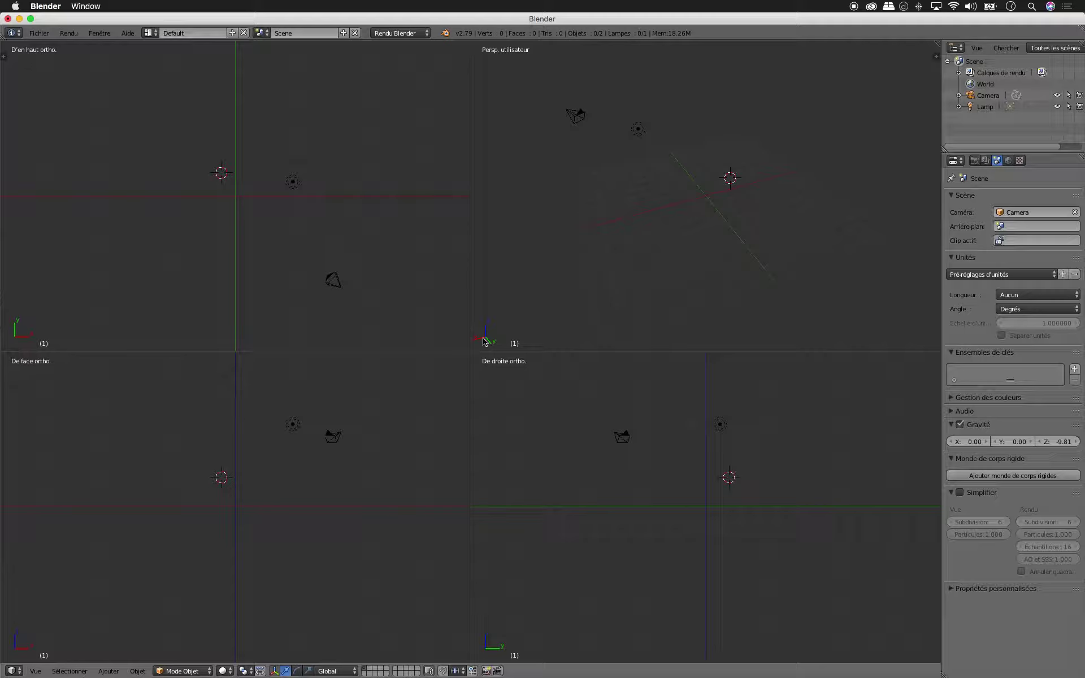
Compare perspective and orthographic projection while the quad view is open, and return to a single perspective view
key(KP_5)
click(557, 273)
key(KP_5)
scroll(638, 276, down, 3)
scroll(638, 277, up, 2)
scroll(637, 276, down, 5)
scroll(638, 276, down, 2)
key(KP_5)
click(239, 203)
key(KP_5)
key(KP_5)
key(KP_5)
click(276, 172)
key(KP_5)
key(KP_5)
key(KP_5)
key(KP_5)
key(ctrl+alt+q)
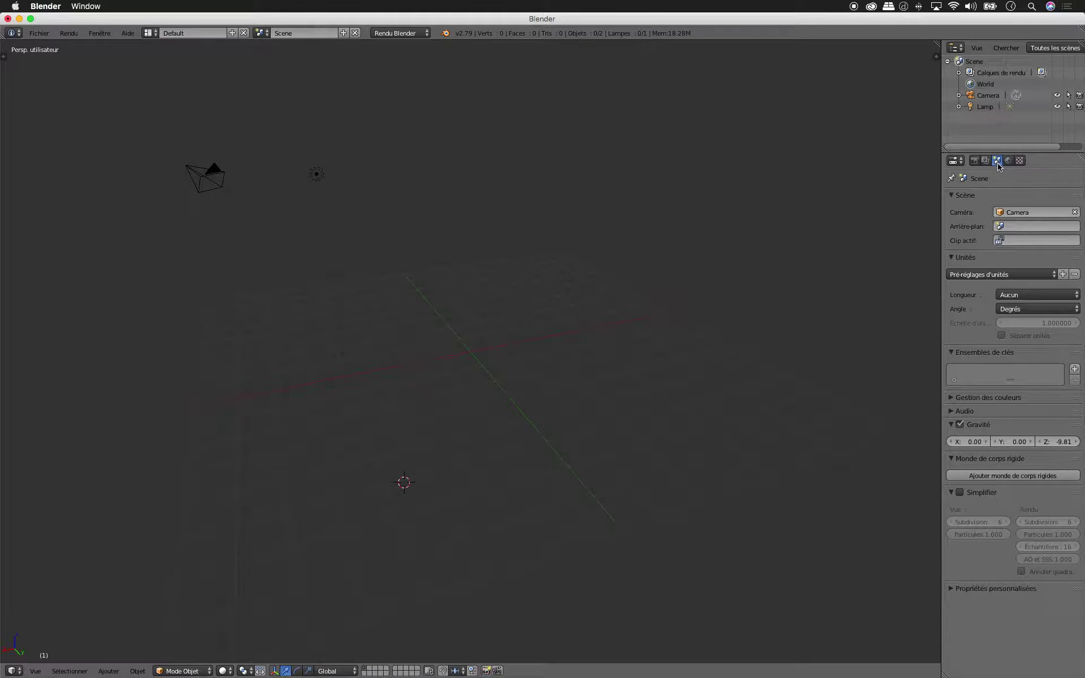
Set the scene's unit preset to Meters and show the 3D view's properties region
click(1006, 275)
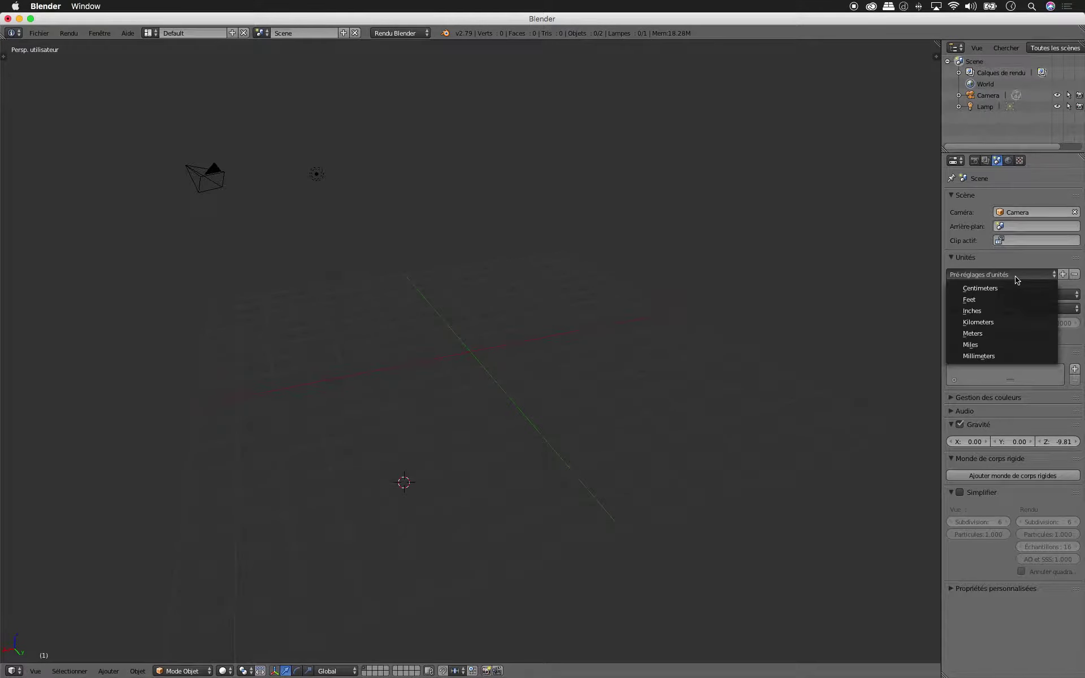
click(1002, 334)
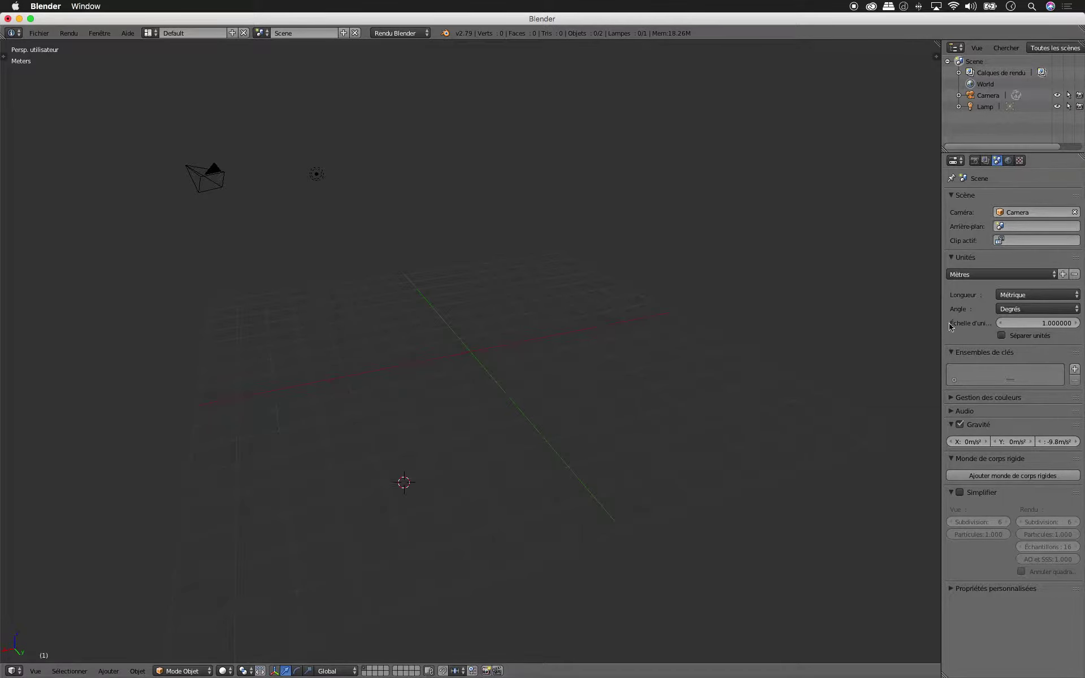
key(n)
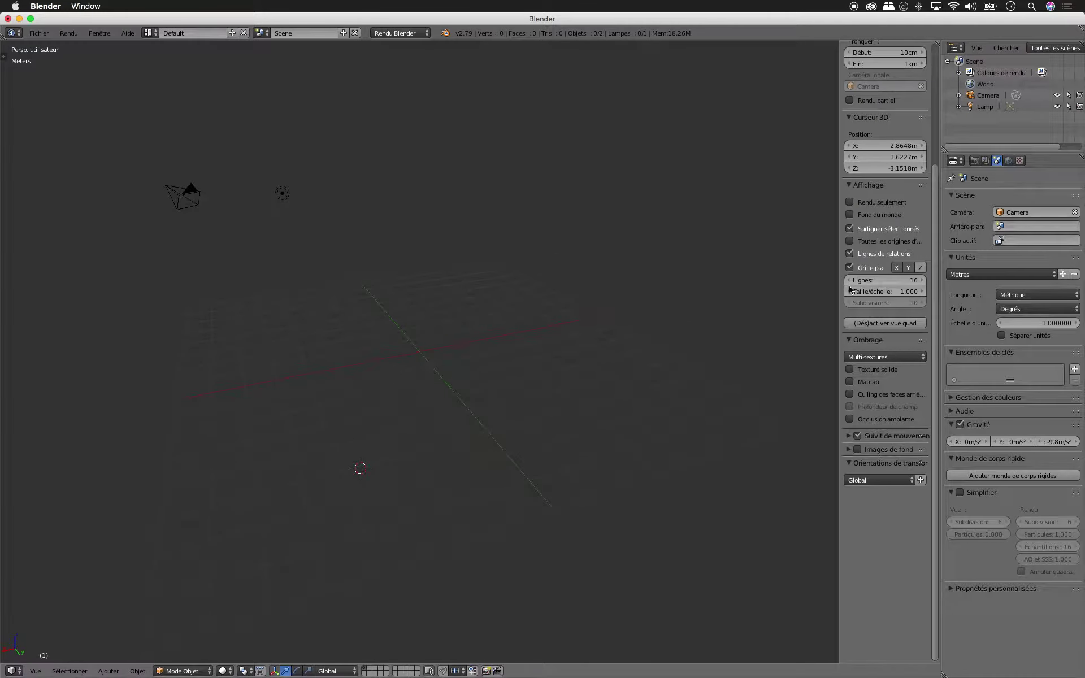
Place the 3D cursor at about X -5.28 m, Y 2.23 m, Z 1.33 m and add a cube there
click(585, 319)
key(shift+a)
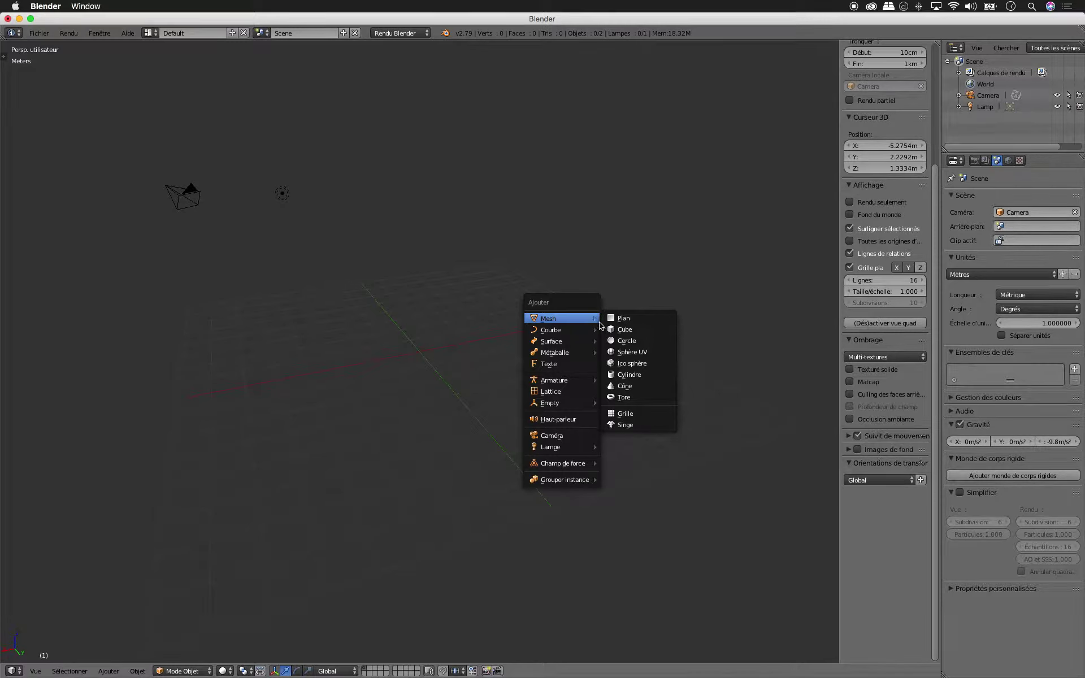
click(630, 331)
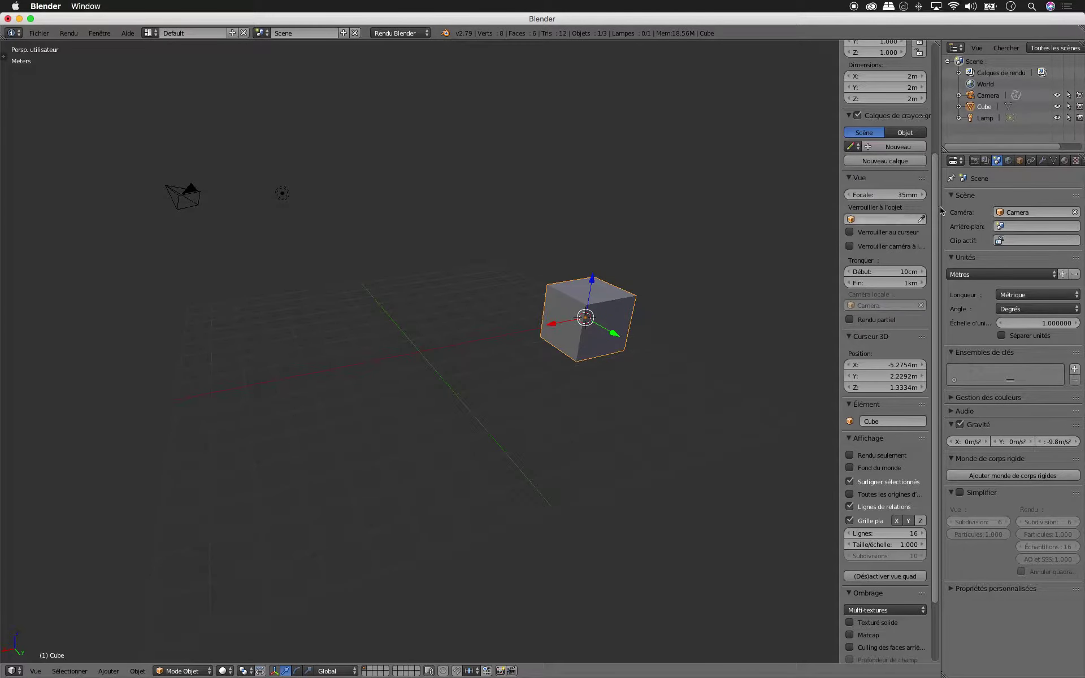
Set the cube's X, Y and Z dimensions to 0.1 m each
scroll(872, 84, up, 6)
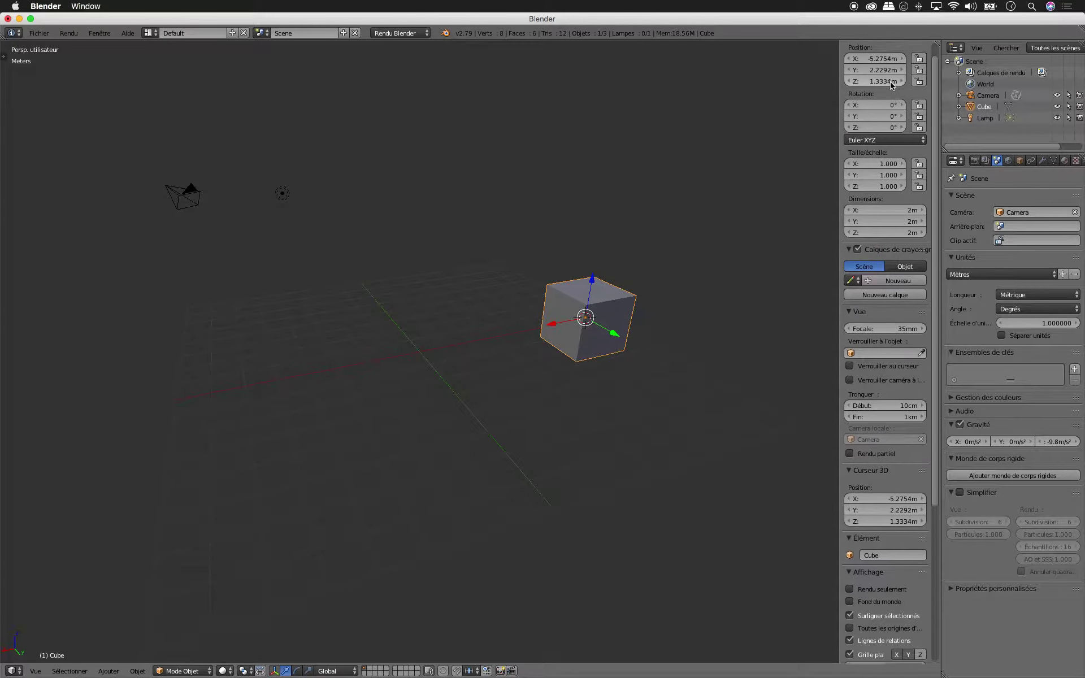
click(894, 211)
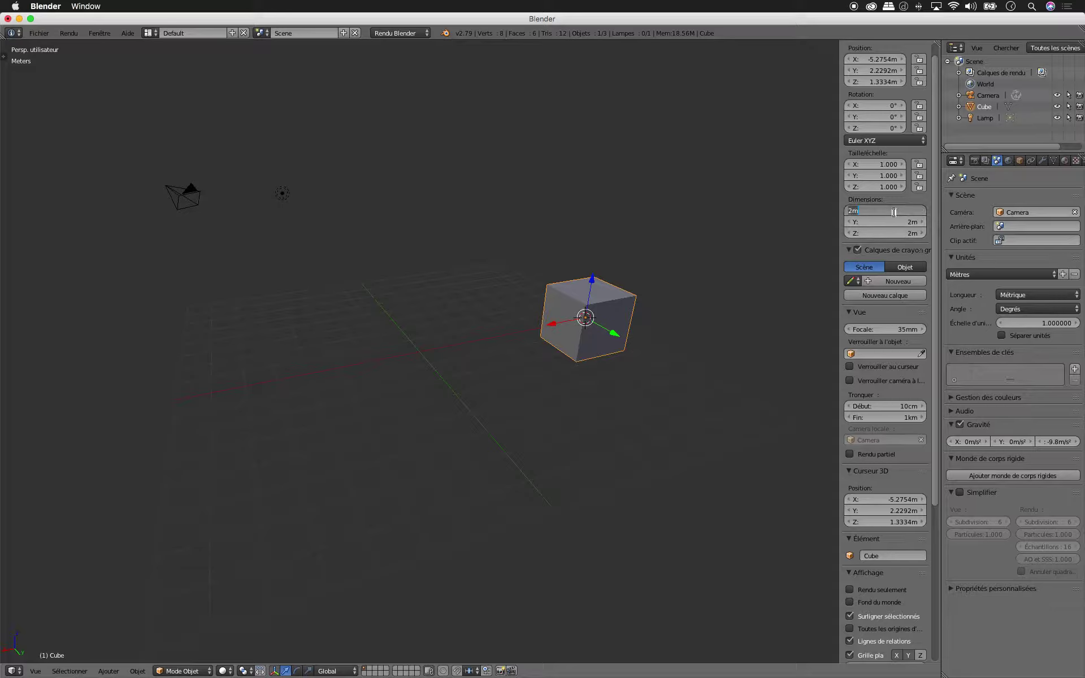
text(0.1)
key(Tab)
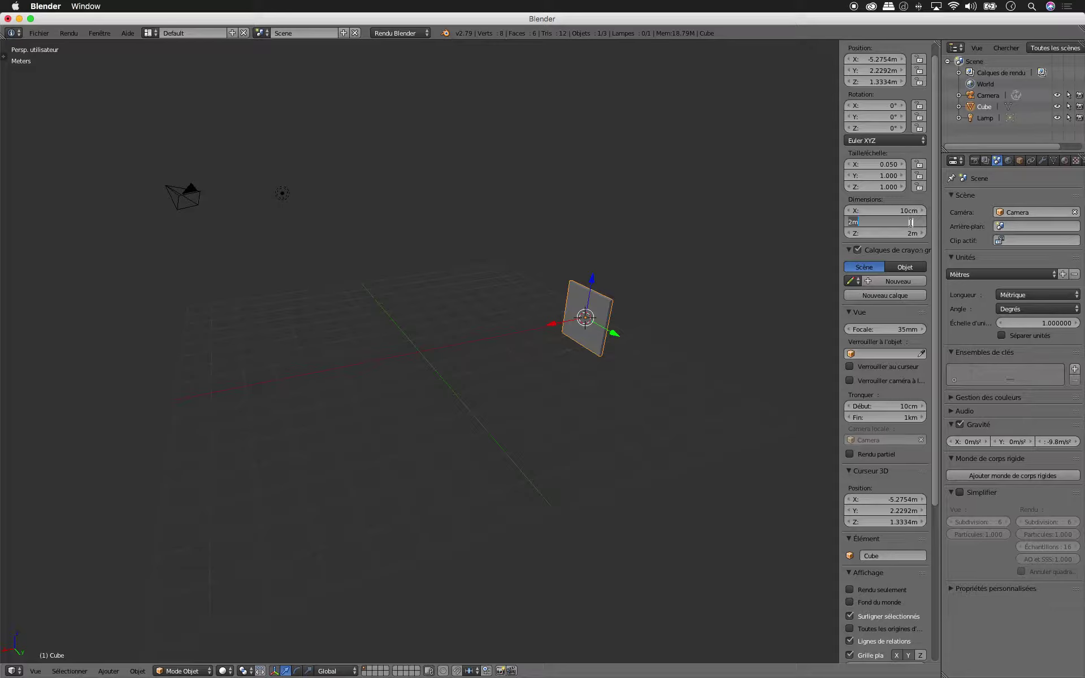
text(0.1)
key(Tab)
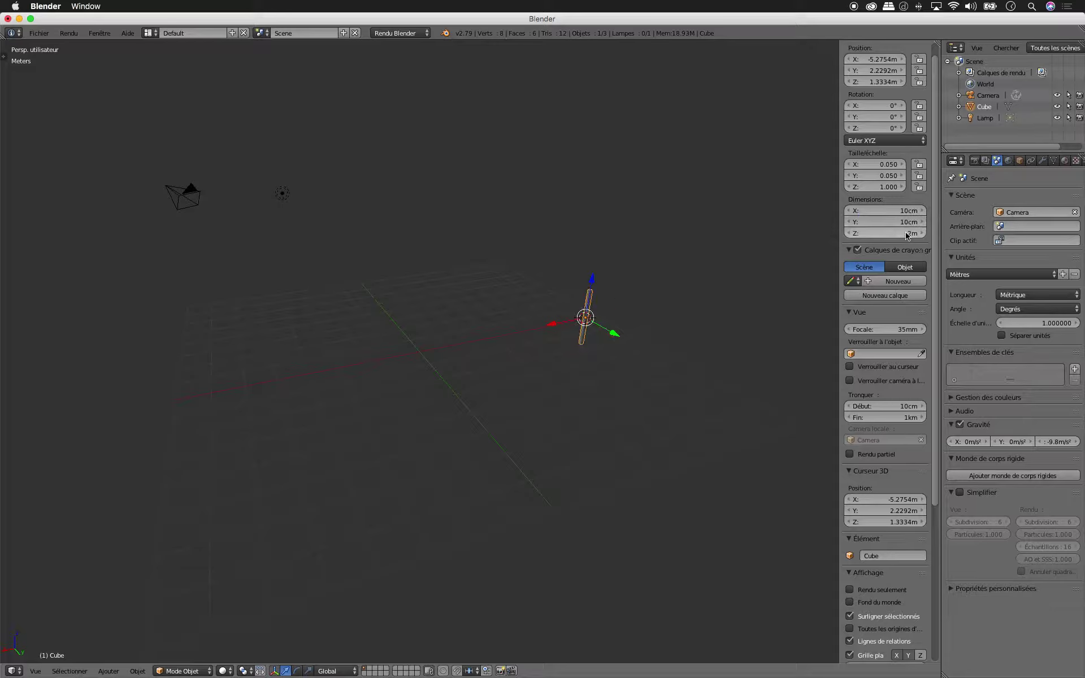
text(0.10)
key(Return)
Examine the small cube up close from several angles and distances to judge its size against the grid
scroll(594, 313, up, 4)
shift+scroll(704, 307, right, 5)
scroll(642, 350, left, 10)
scroll(642, 350, left, 10)
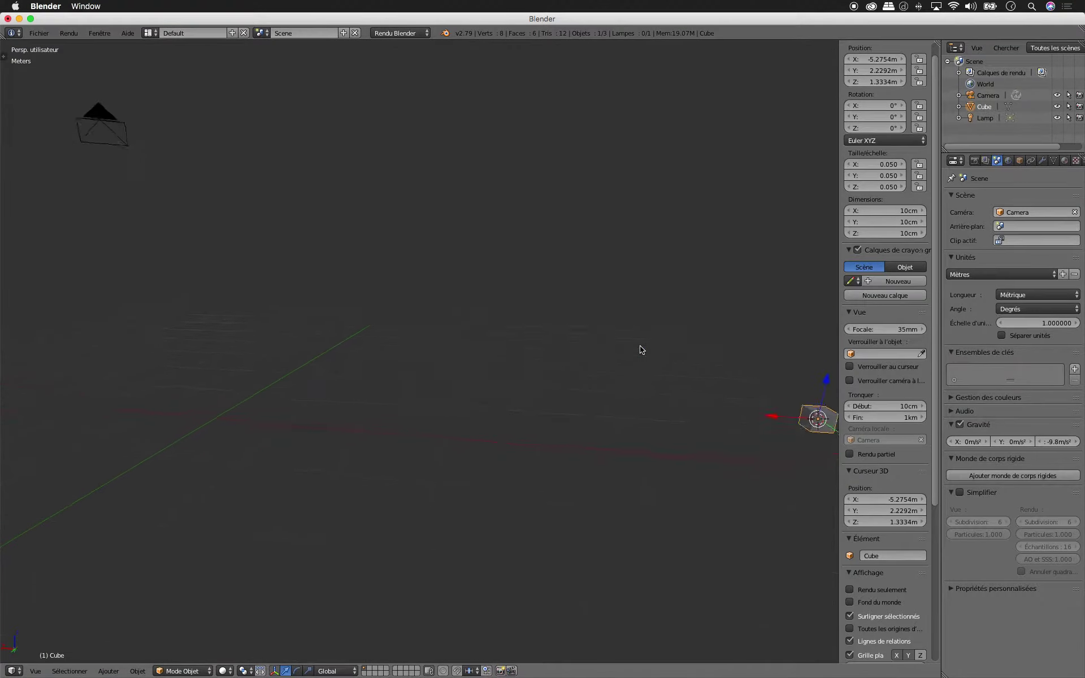
scroll(642, 349, left, 10)
scroll(642, 350, left, 3)
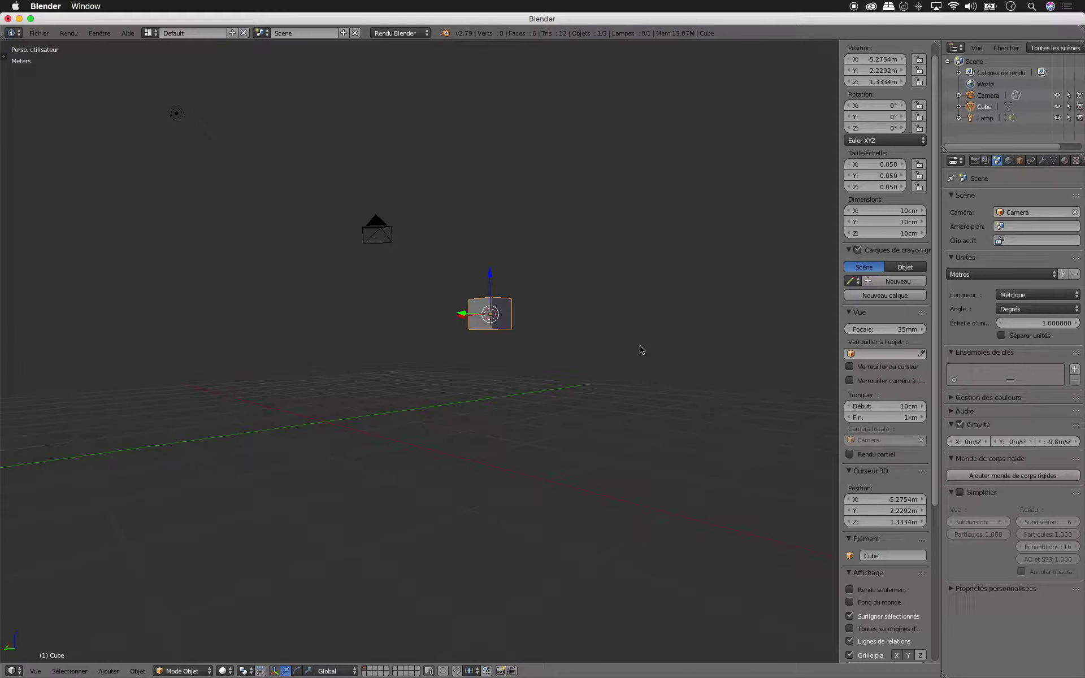
click(519, 337)
scroll(519, 337, down, 5)
scroll(519, 338, up, 10)
scroll(520, 337, right, 3)
scroll(520, 337, down, 8)
scroll(520, 337, up, 5)
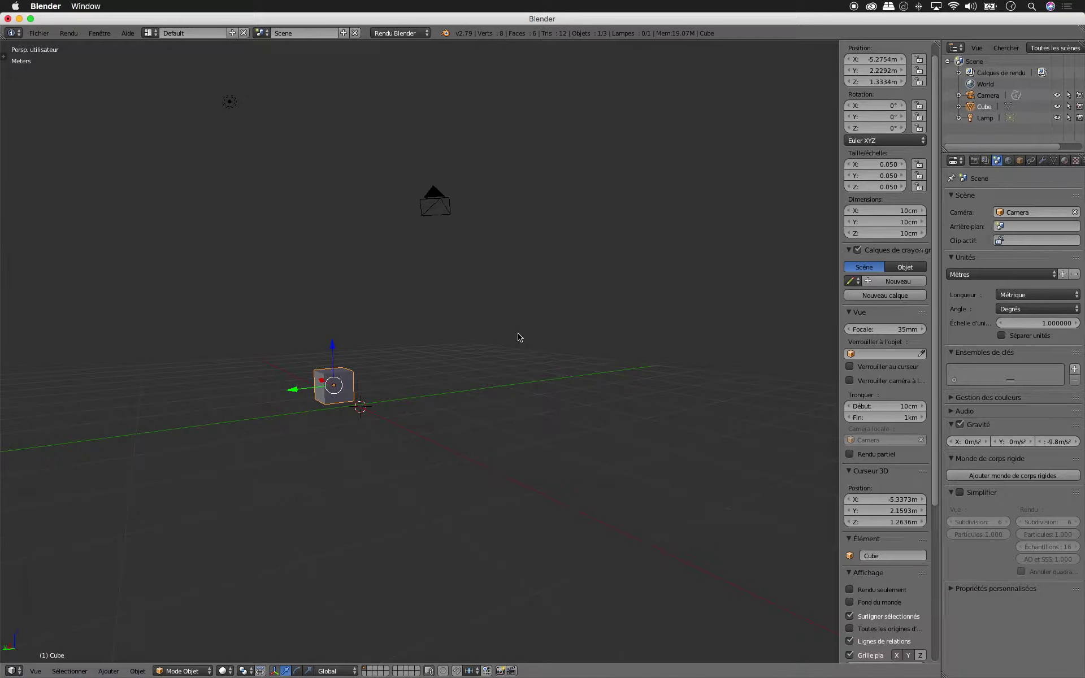
Clear the cube's scale back to 1.000 on all three axes
key(alt+s)
ctrl+scroll(519, 338, down, 10)
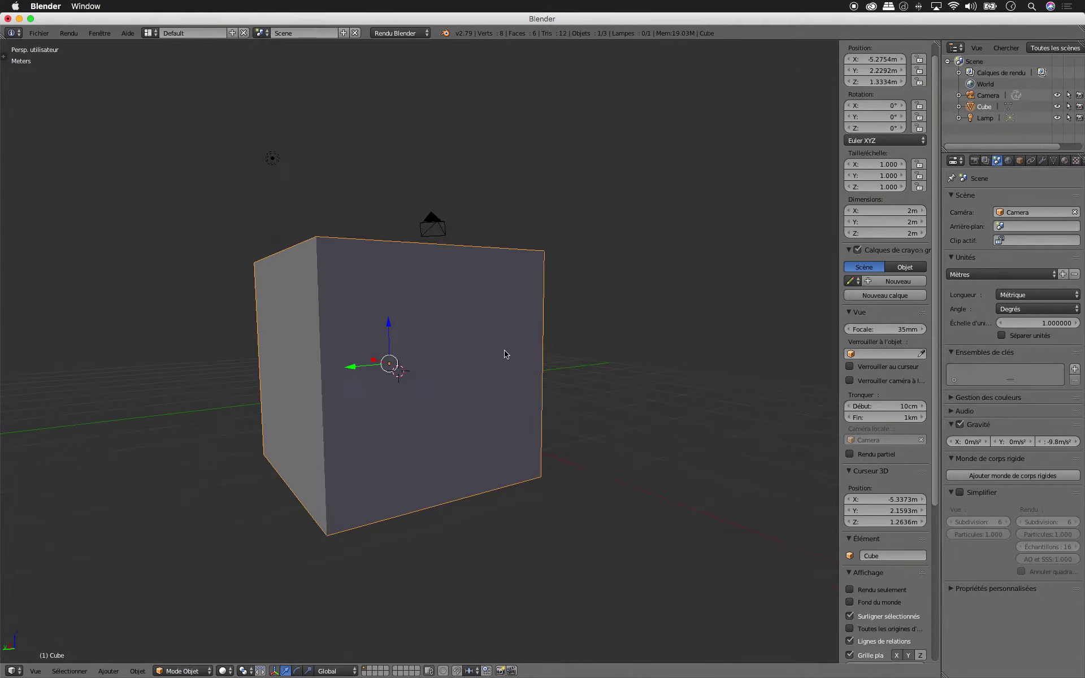
scroll(506, 355, right, 6)
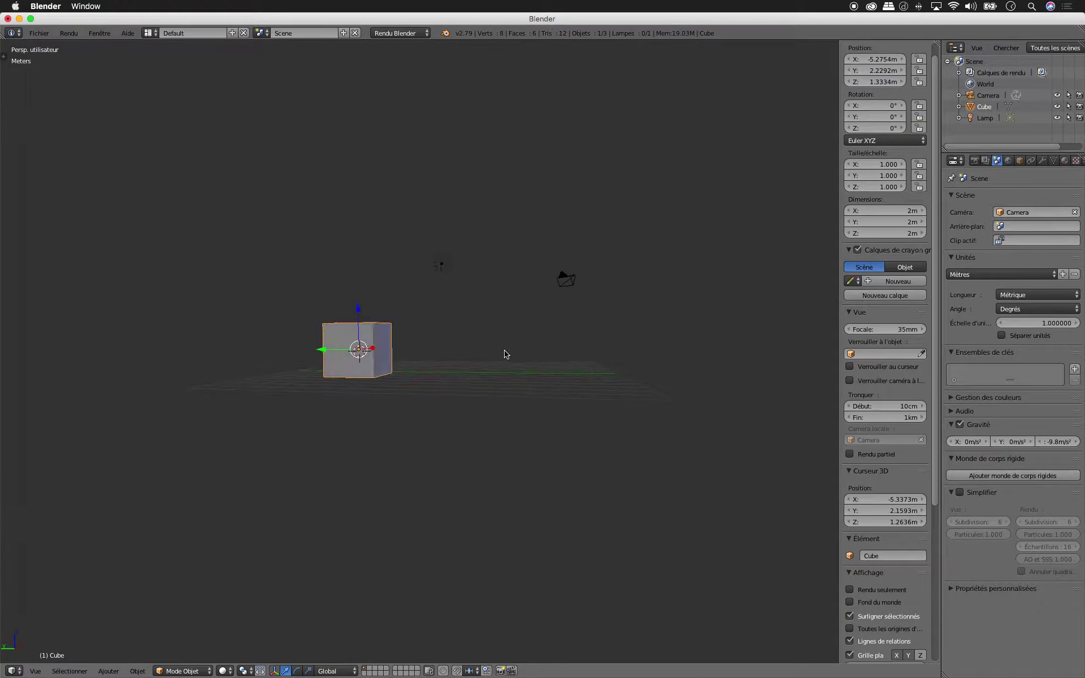
Render the cube through the scene camera and return to the 3D view
scroll(505, 355, down, 3)
scroll(506, 354, up, 5)
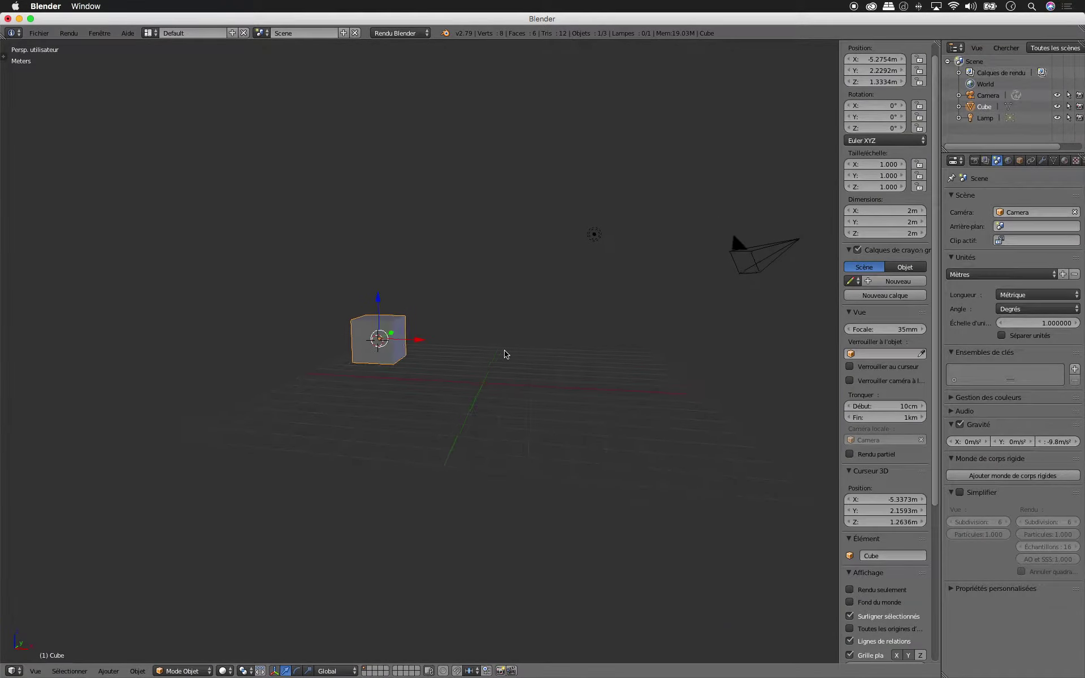
key(KP_0)
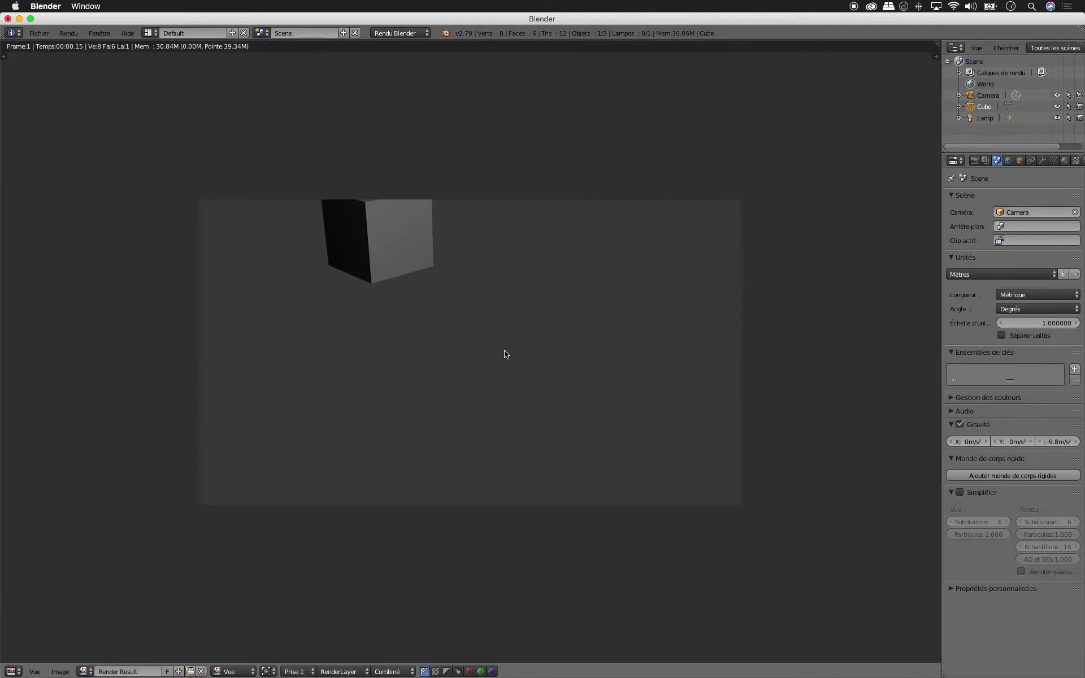
key(KP_0)
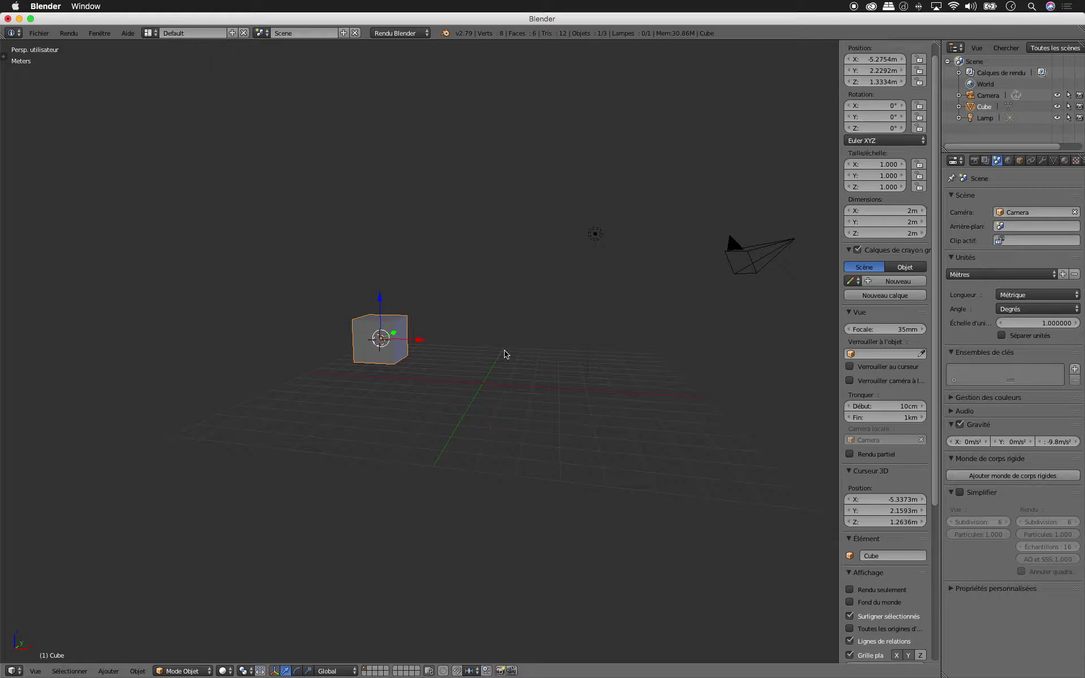
Align the scene camera to the current view of the cube and select the camera
key(KP_0)
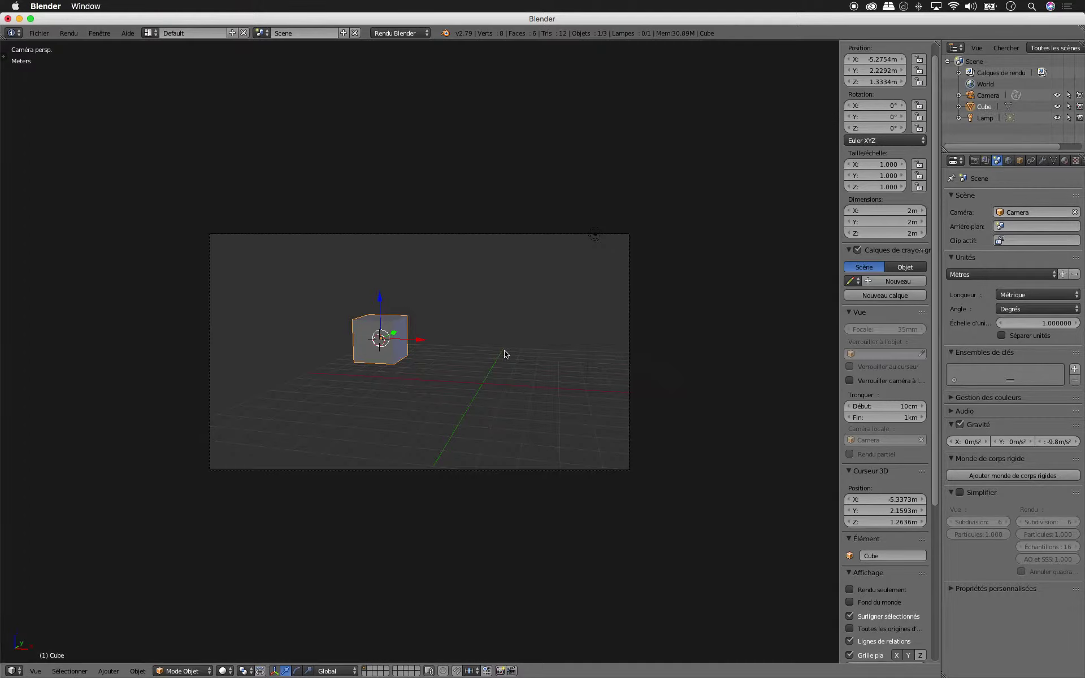
right_click(564, 237)
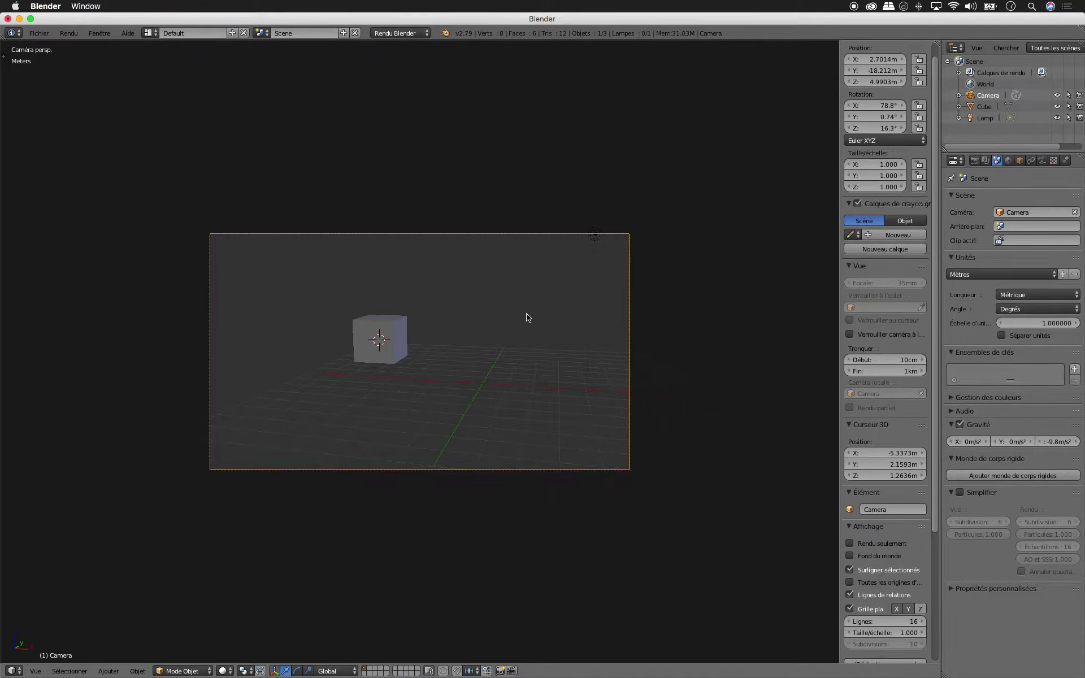
Rotate the camera about the global Z axis to a Z rotation of about 36.8°
key(r)
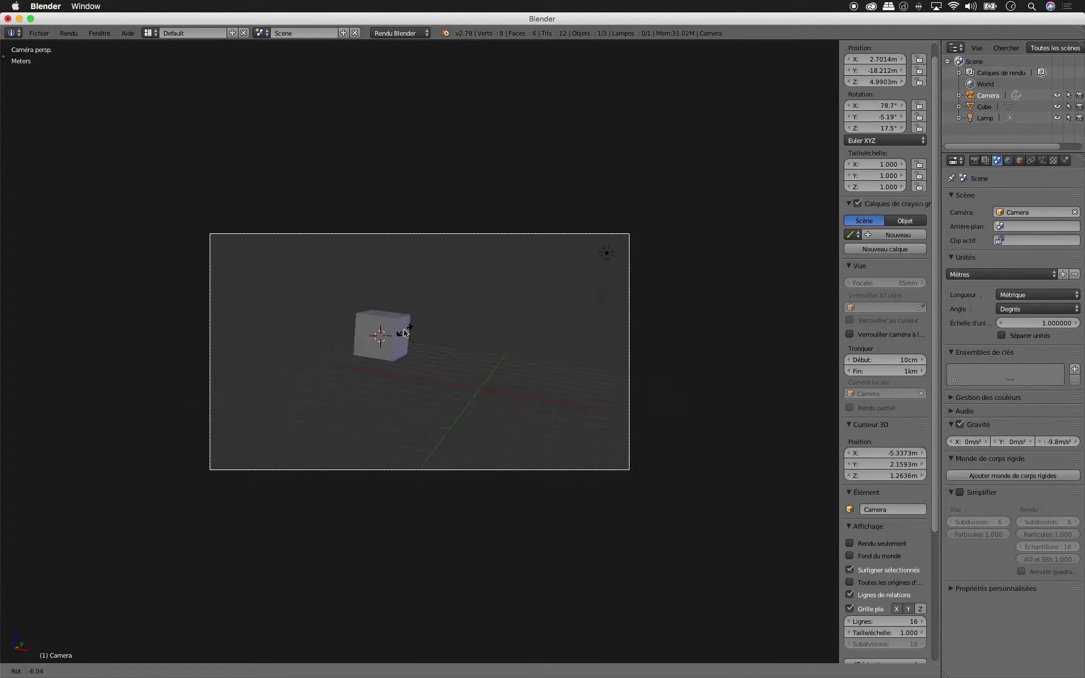
key(z)
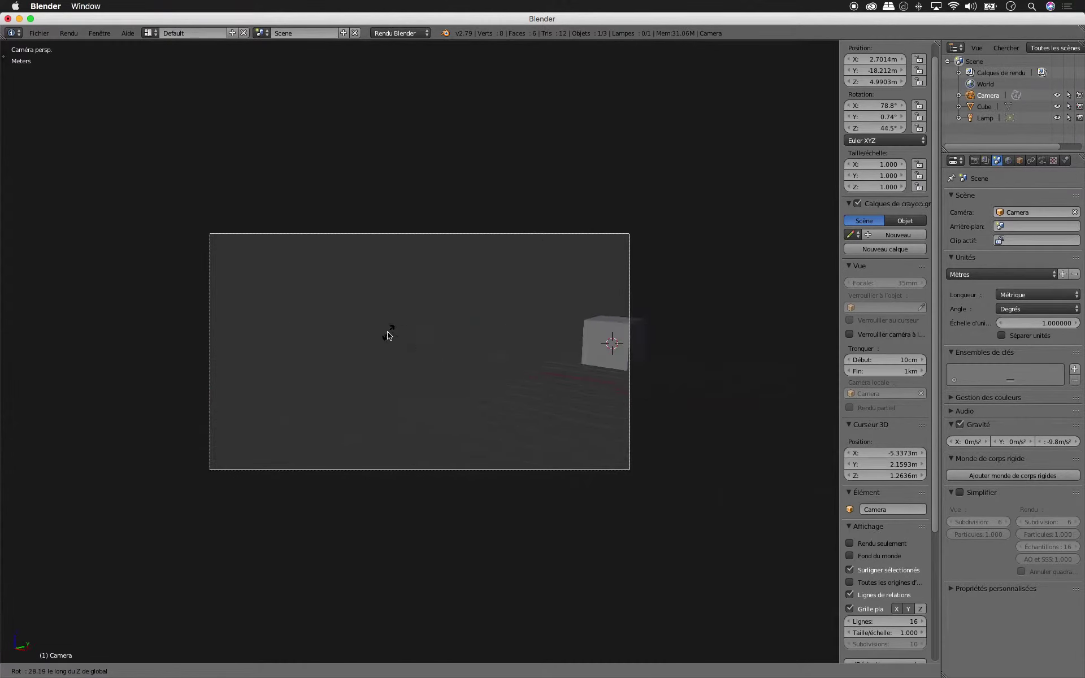
click(397, 333)
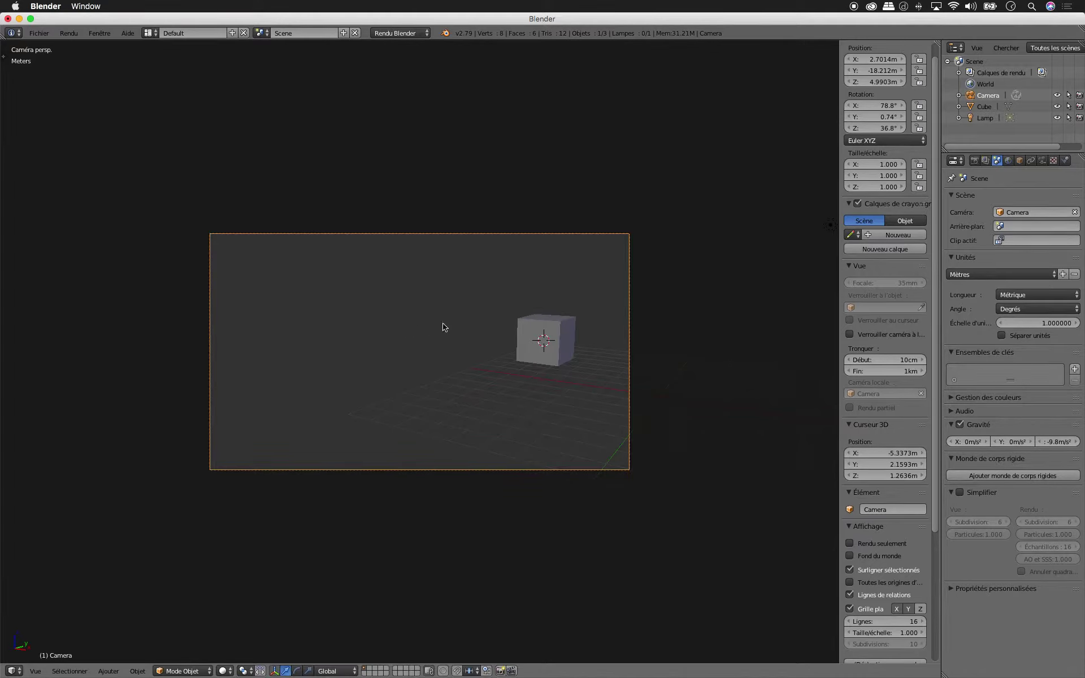
Tilt the camera about the global X axis to an X rotation of about 77.6° and render the new framing
key(r)
key(x)
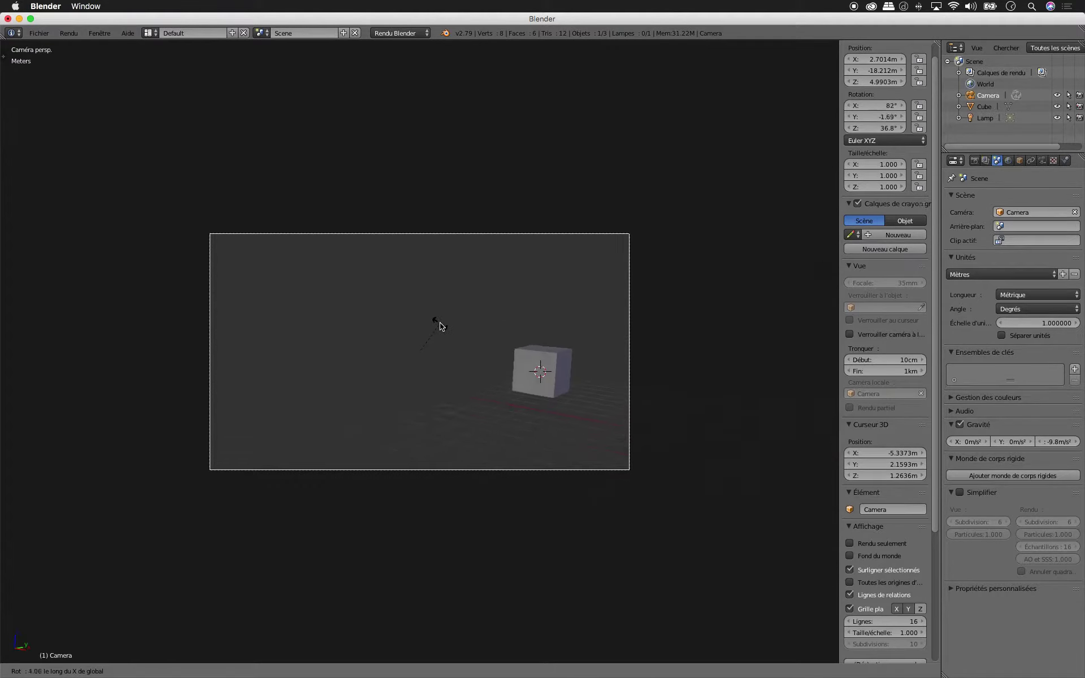
click(446, 326)
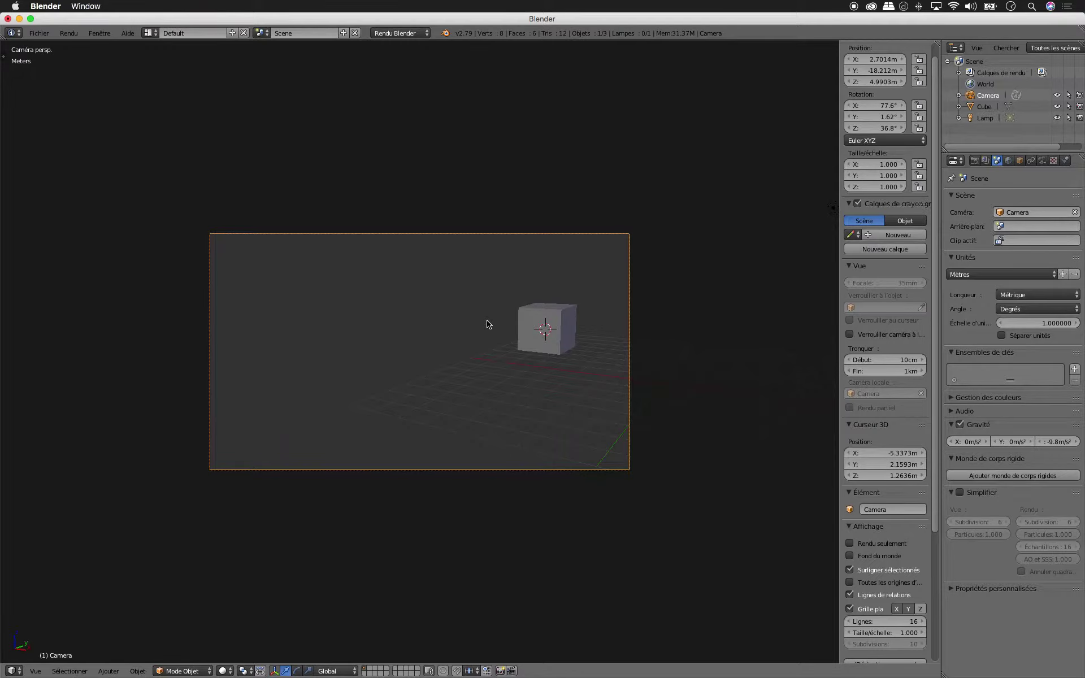
key(F12)
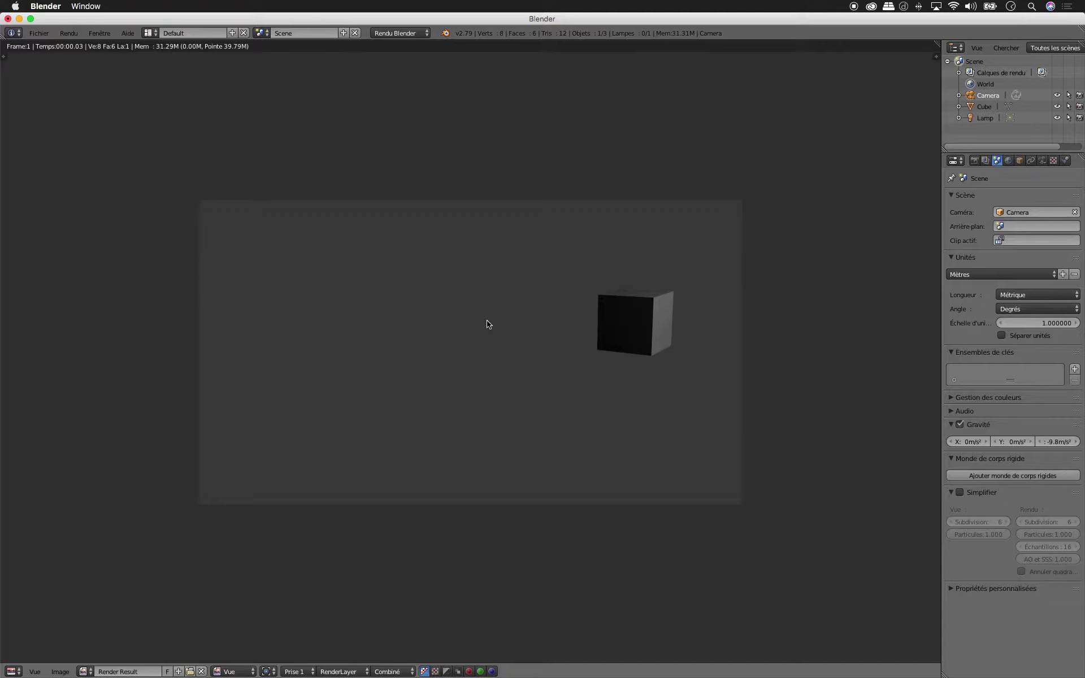
key(Escape)
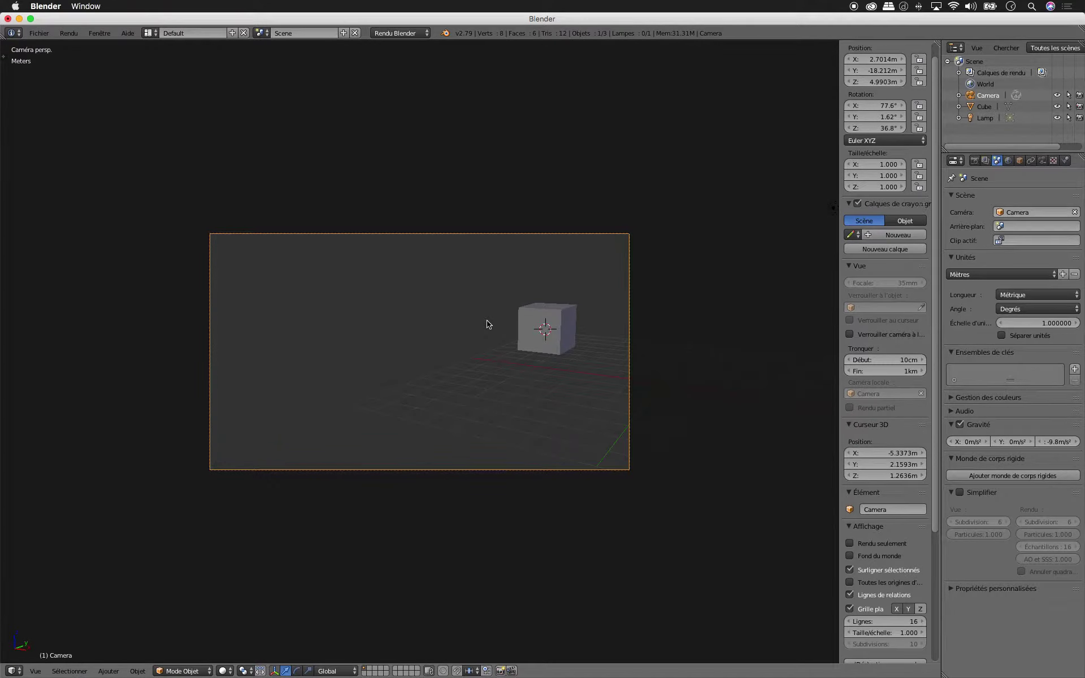
Rotate the camera about the global Z axis to about 10.9° and render the cube from the new framing
key(r)
key(z)
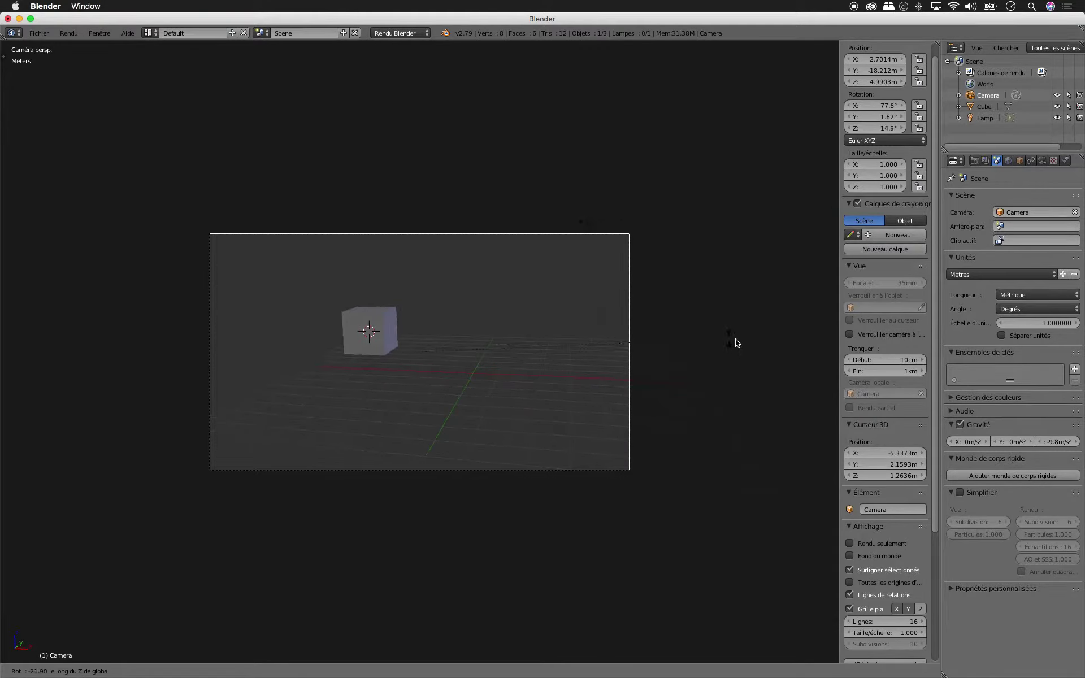
click(801, 355)
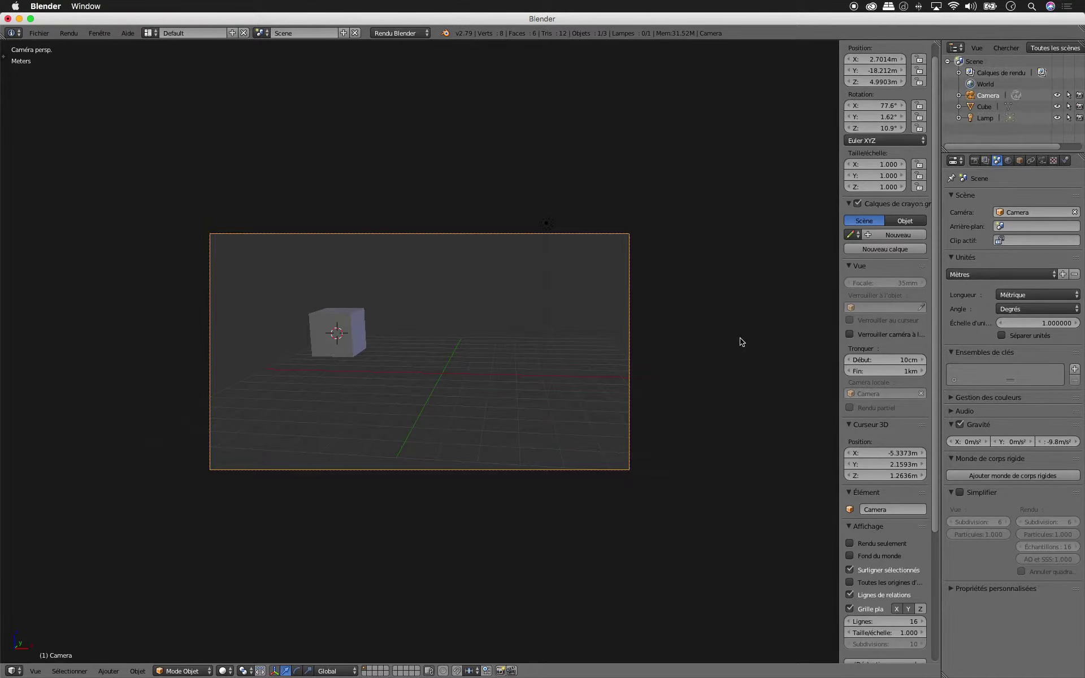
key(F12)
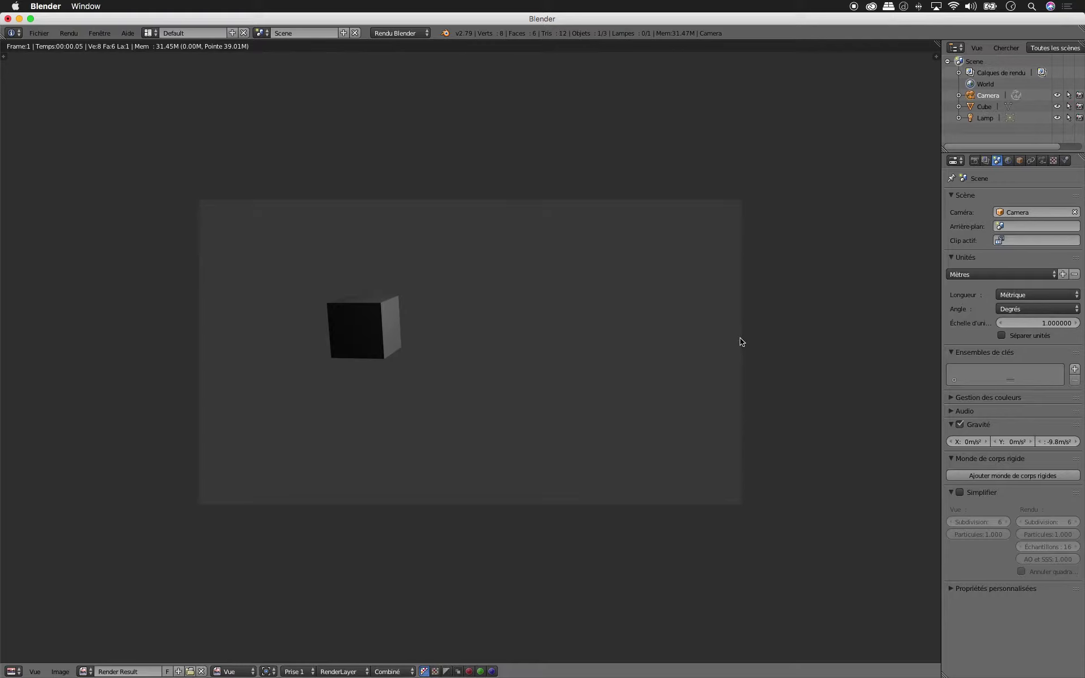
key(Escape)
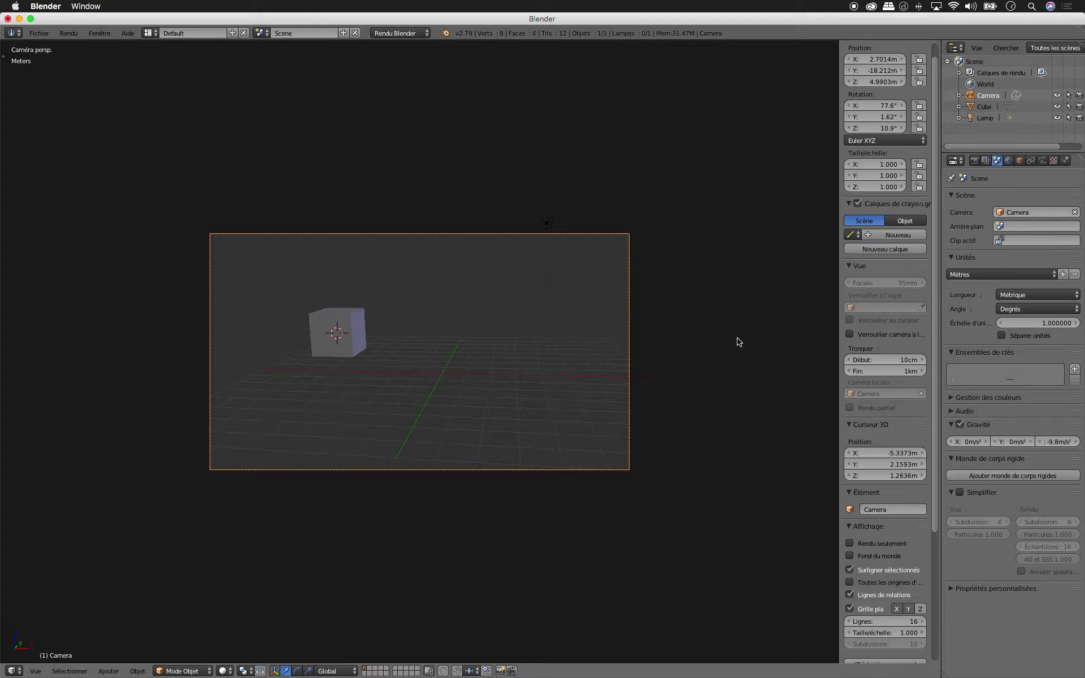
Set the user view to perspective and compare it with the camera view of the cube
key(KP_0)
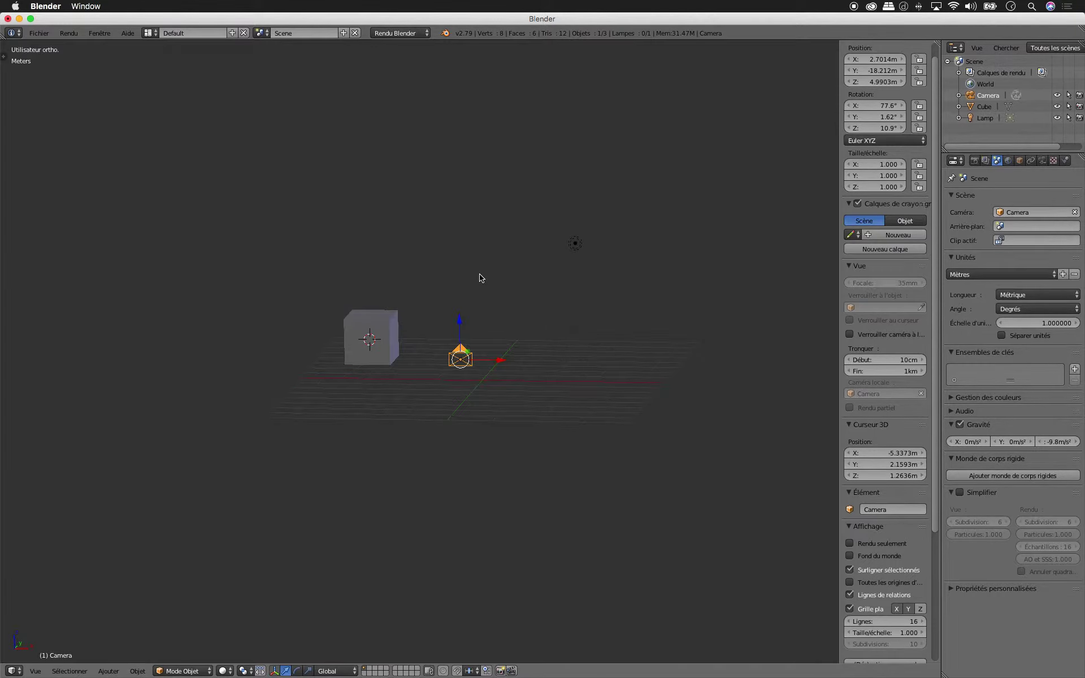
key(KP_5)
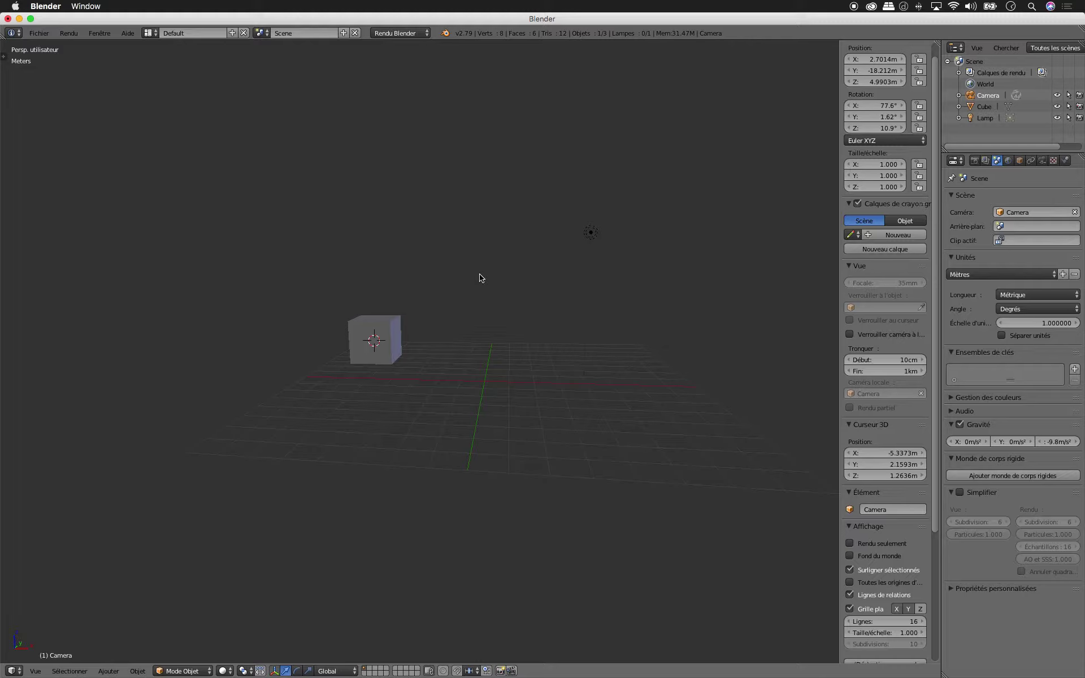
key(KP_0)
key(KP_0)
key(KP_0)
key(KP_0)
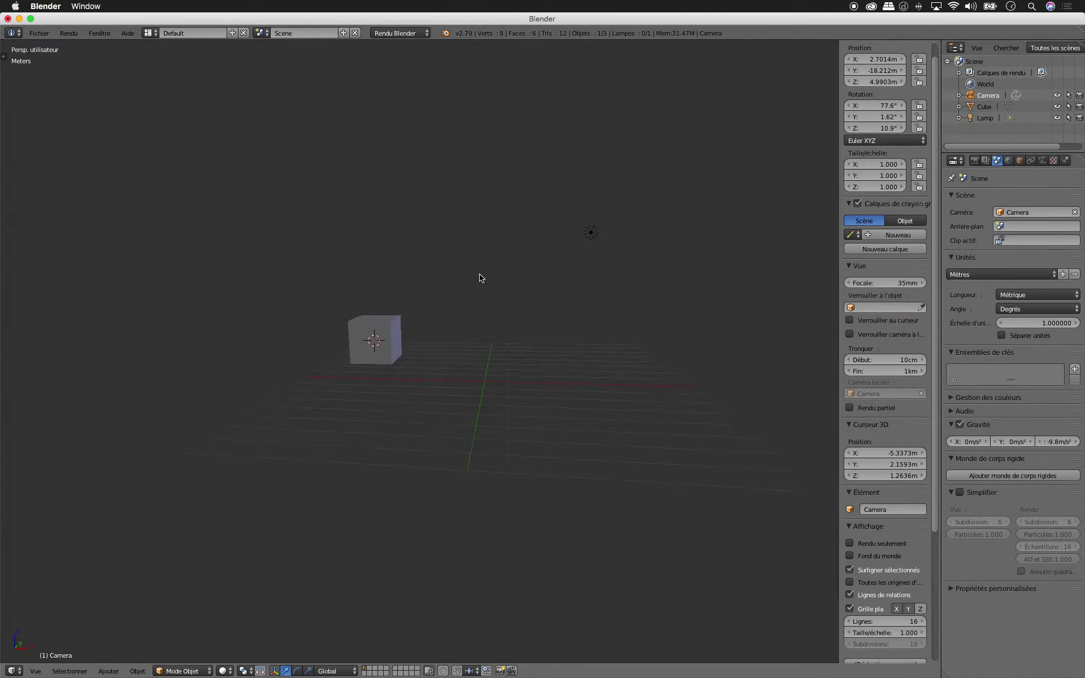
key(KP_0)
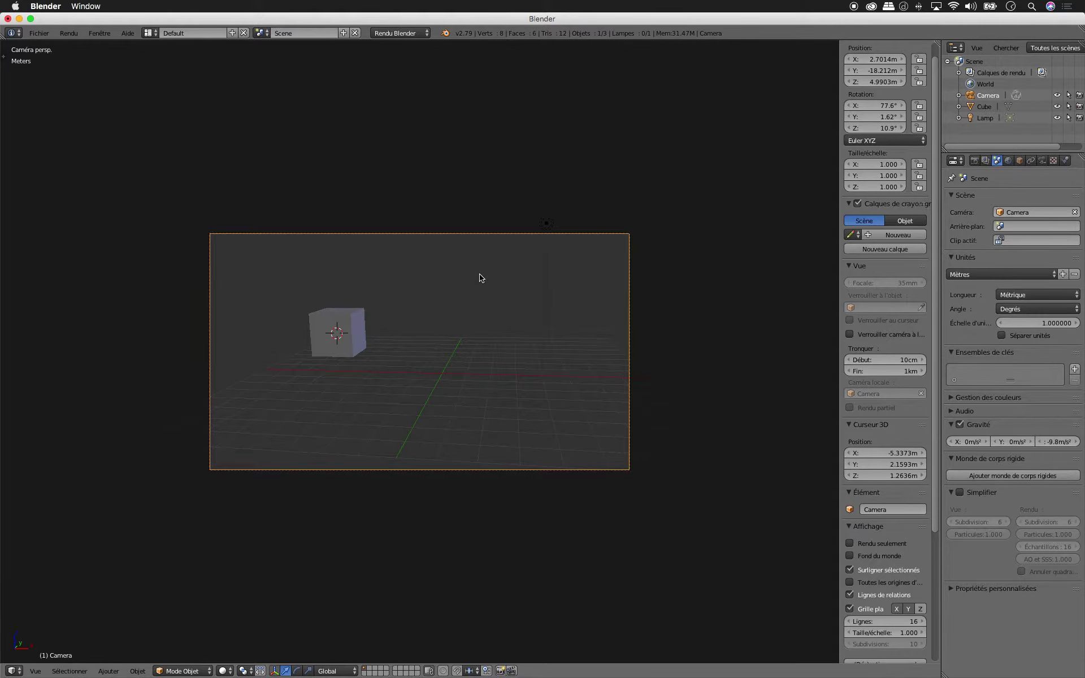
key(KP_0)
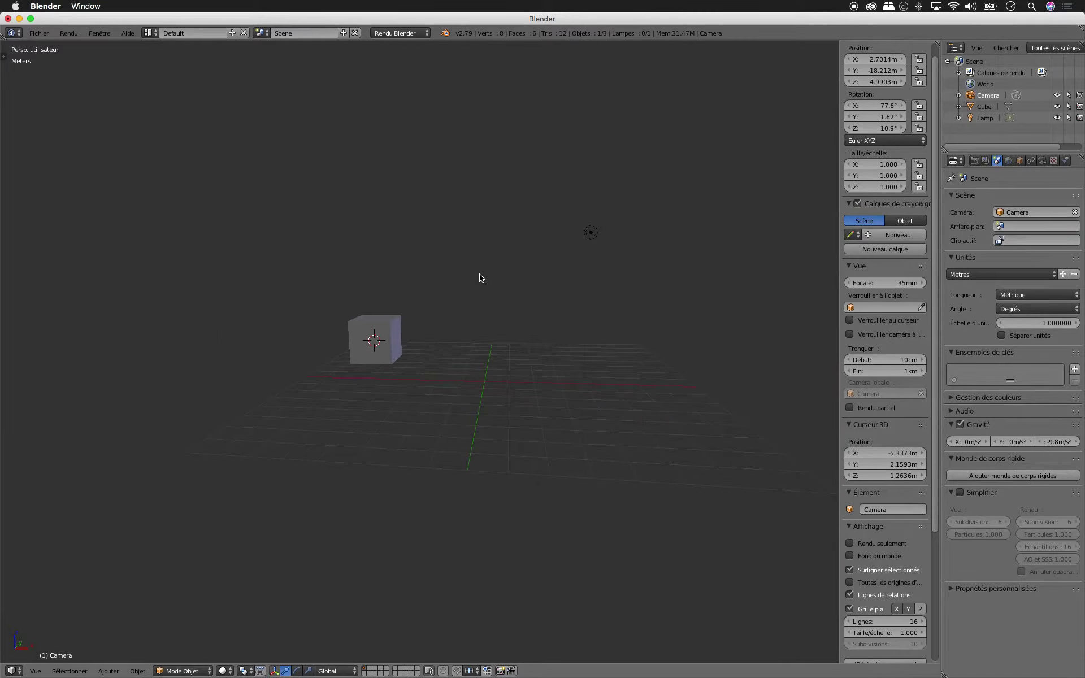
key(KP_0)
key(r)
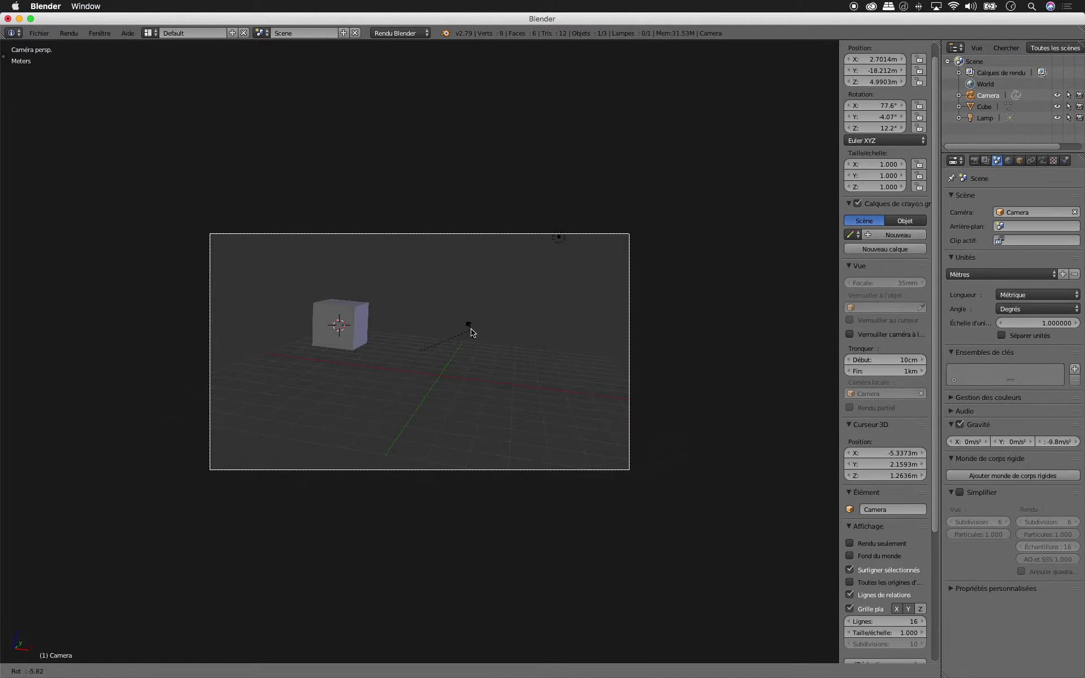
click(473, 332)
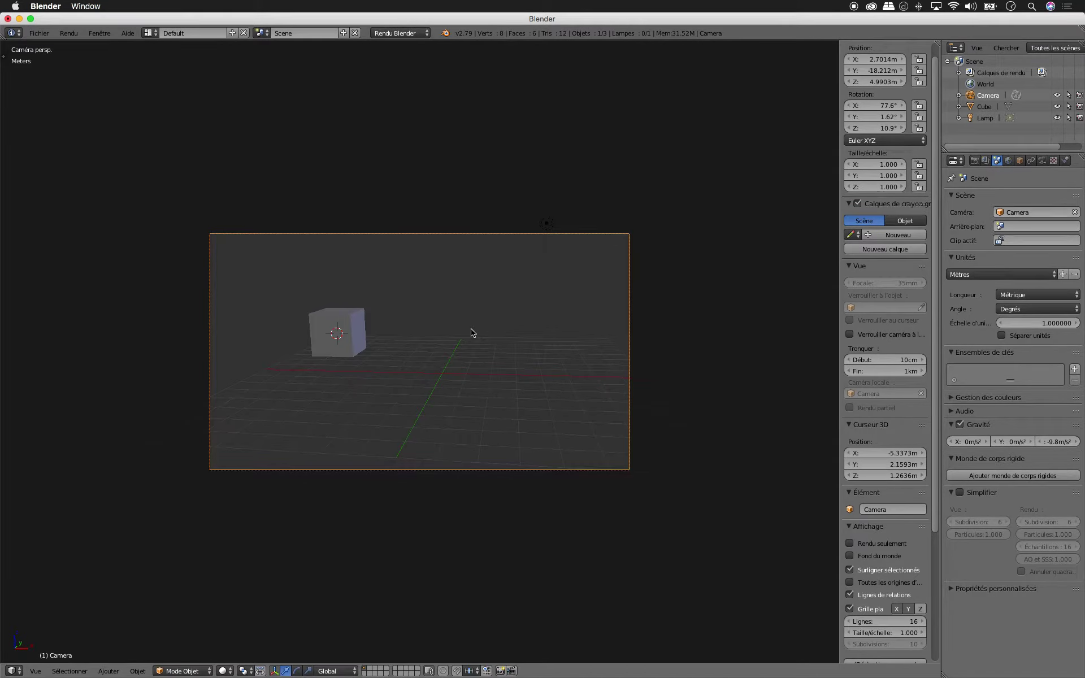
Hide the 3D view's properties sidebar and split the viewport vertically into two side-by-side 3D views
click(697, 265)
key(KP_1)
scroll(605, 303, down, 3)
scroll(605, 303, up, 4)
scroll(606, 302, up, 5)
scroll(606, 303, left, 5)
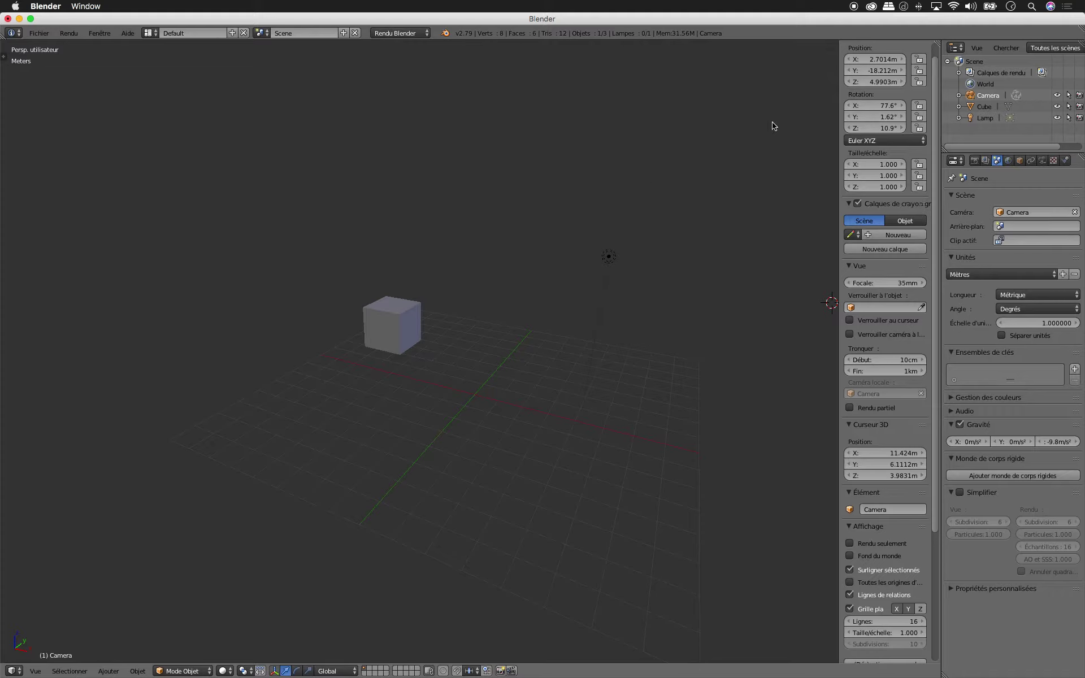
key(n)
drag(936, 43, 476, 204)
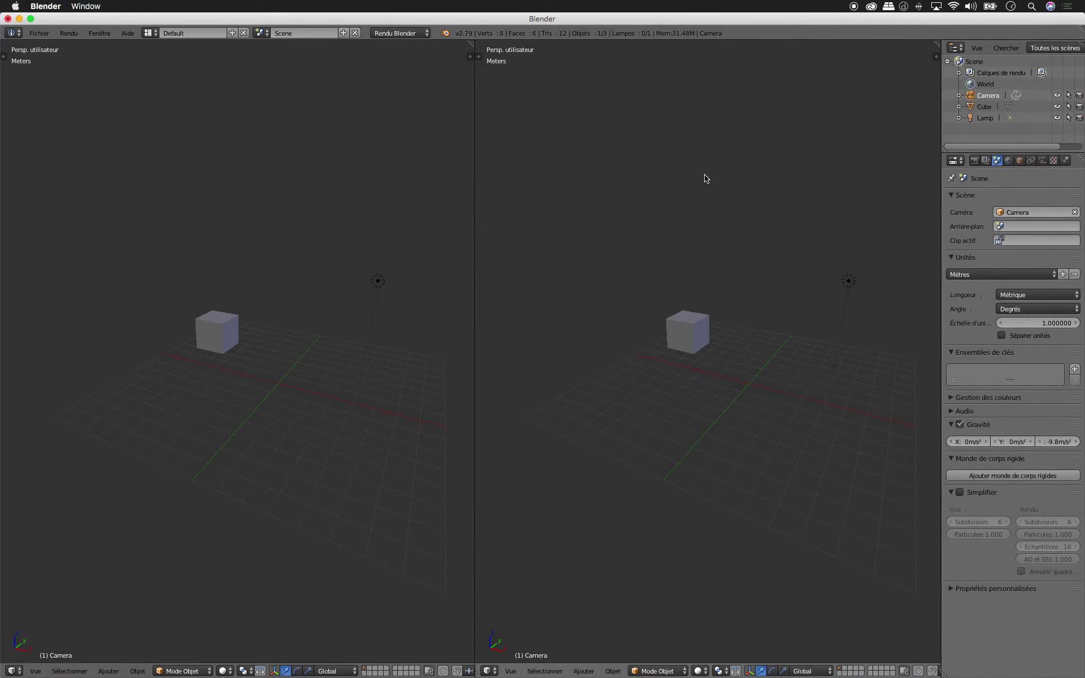
Set one of the two 3D views to front orthographic and frame the cube, lamp and camera in it
click(716, 213)
key(KP_1)
key(KP_5)
scroll(288, 353, left, 5)
scroll(289, 352, right, 10)
scroll(288, 353, up, 3)
scroll(288, 352, down, 4)
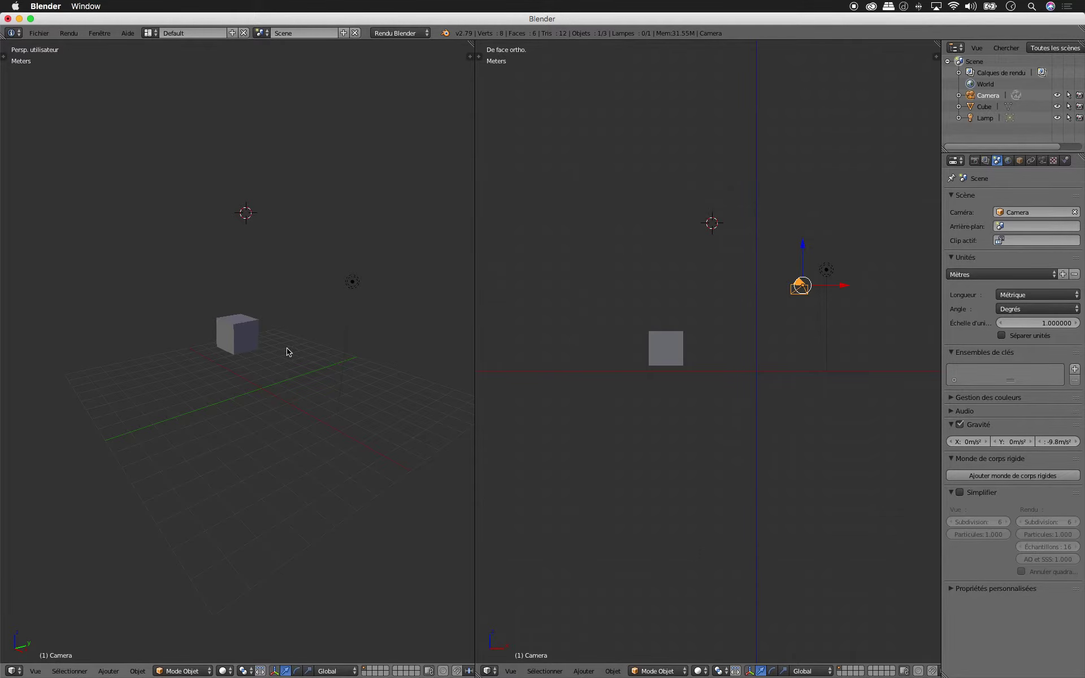
Switch the perspective 3D view to quad view and join it over the neighbouring front-view area
key(ctrl+alt+q)
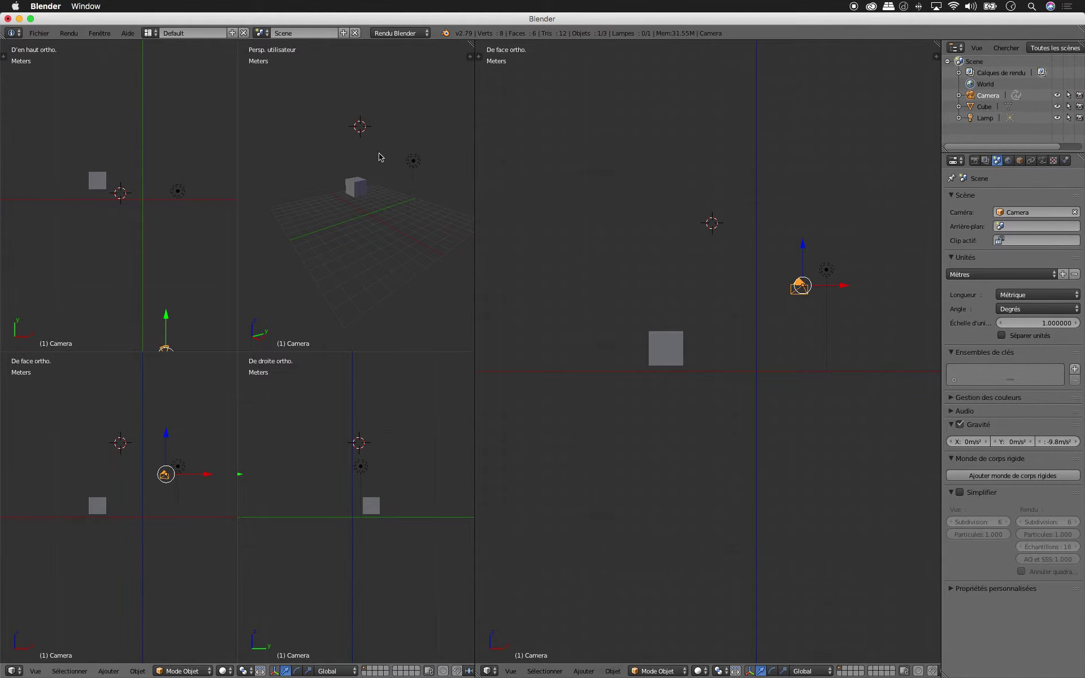
drag(476, 206, 538, 221)
right_click(538, 221)
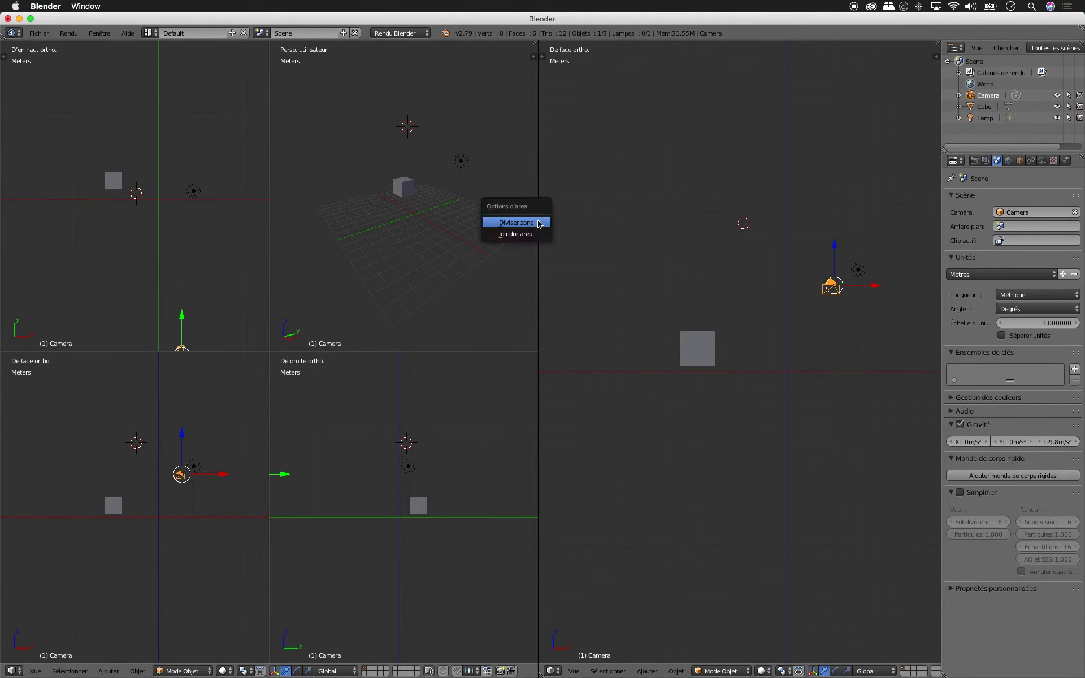
click(536, 237)
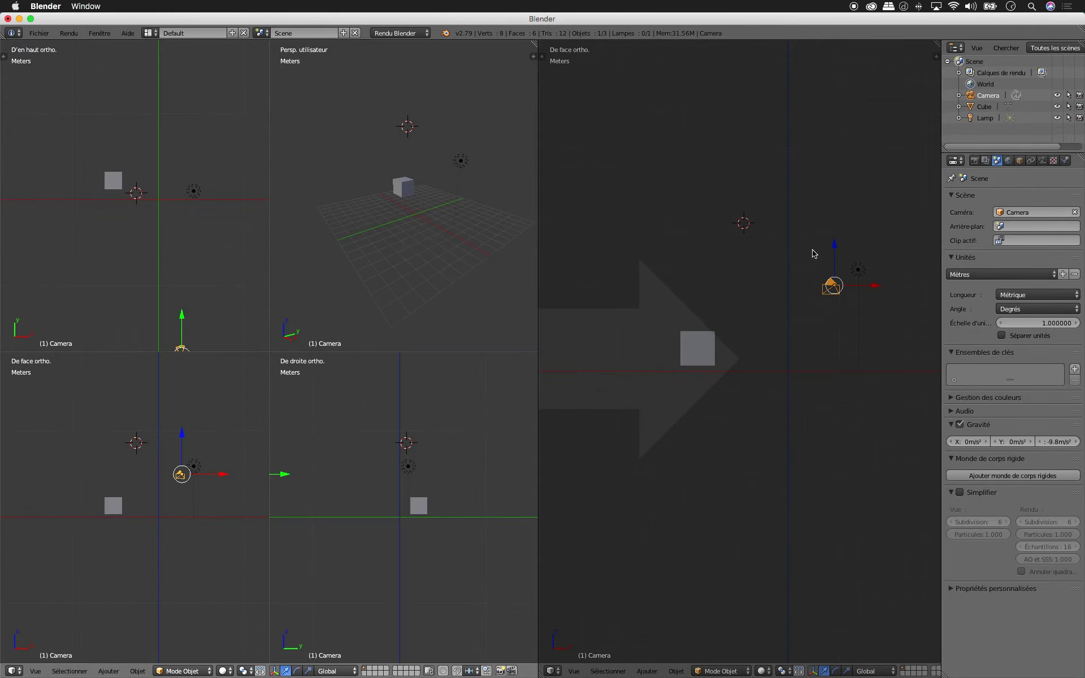
click(814, 252)
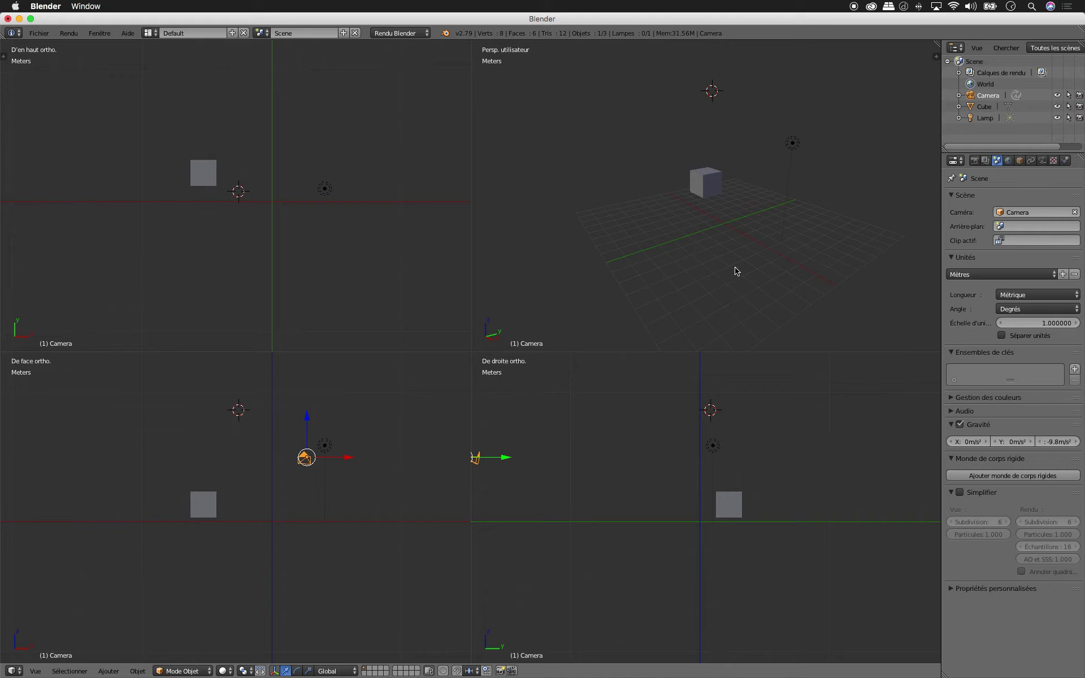
Examine the cube, lamp and camera from several angles in the perspective pane of the quad view
scroll(569, 218, down, 5)
scroll(569, 218, right, 5)
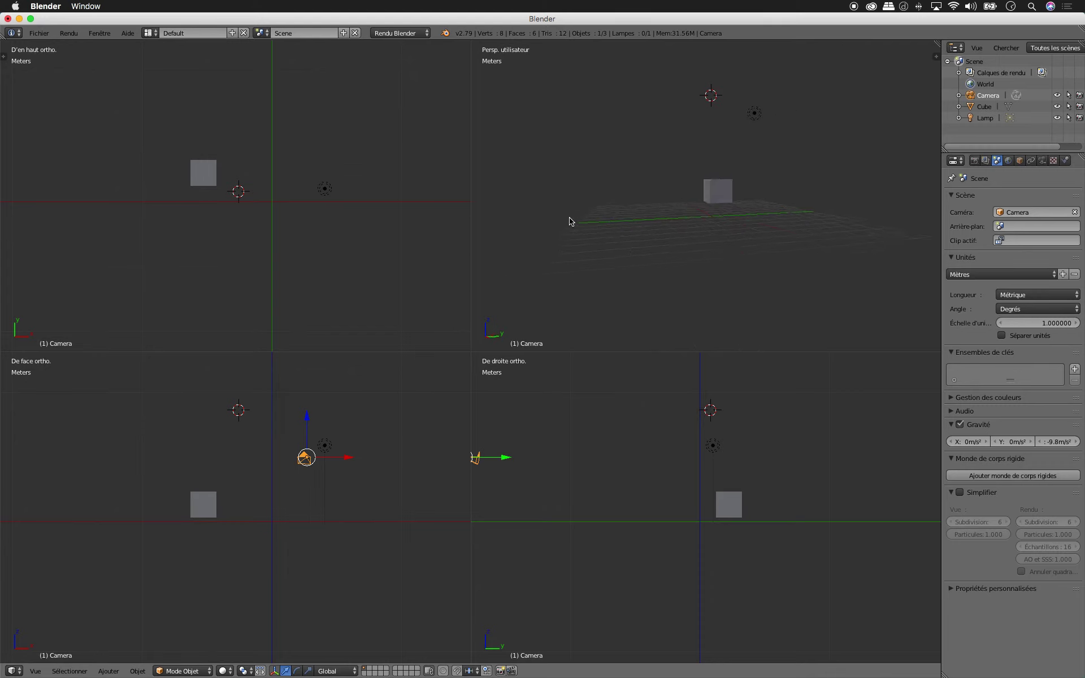
scroll(569, 221, right, 8)
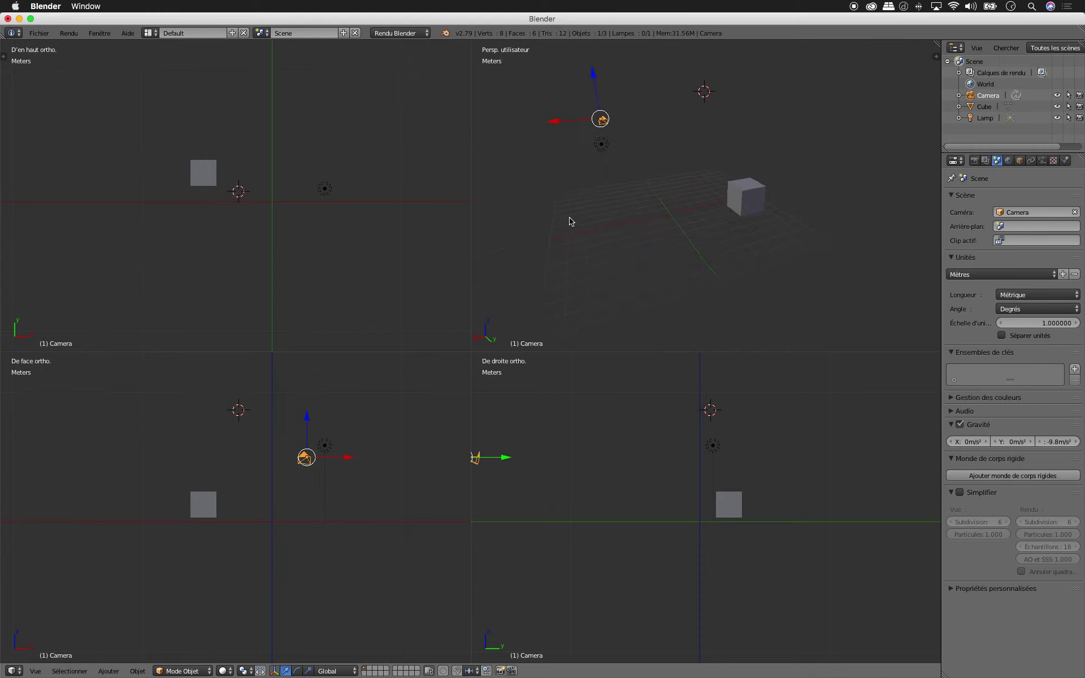
scroll(569, 221, right, 8)
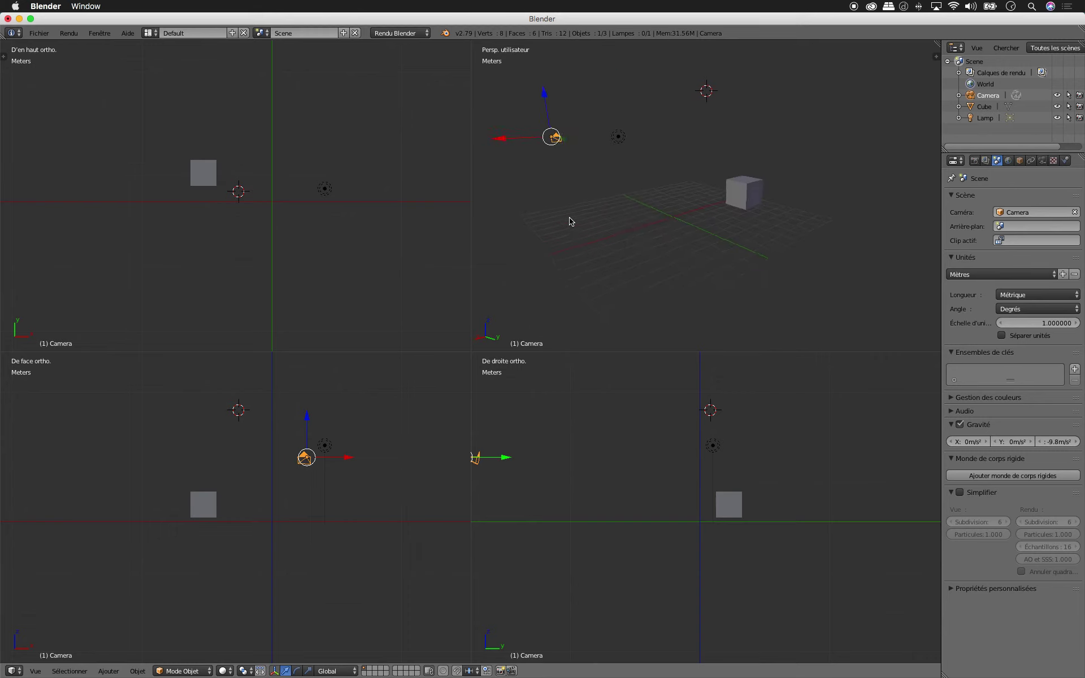
scroll(570, 221, right, 2)
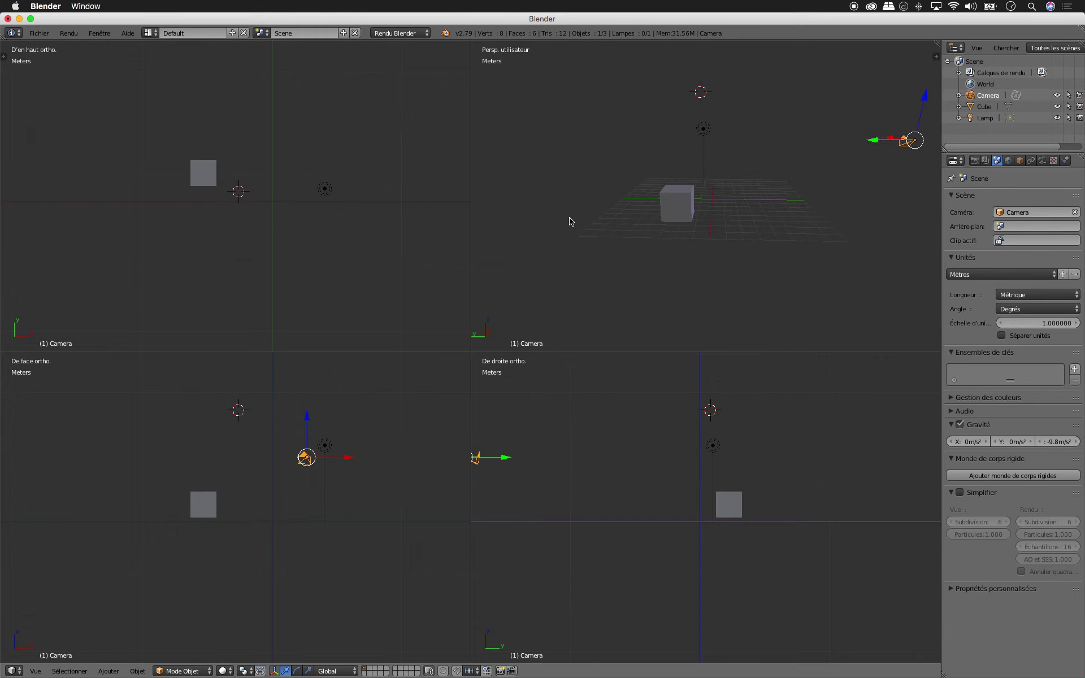